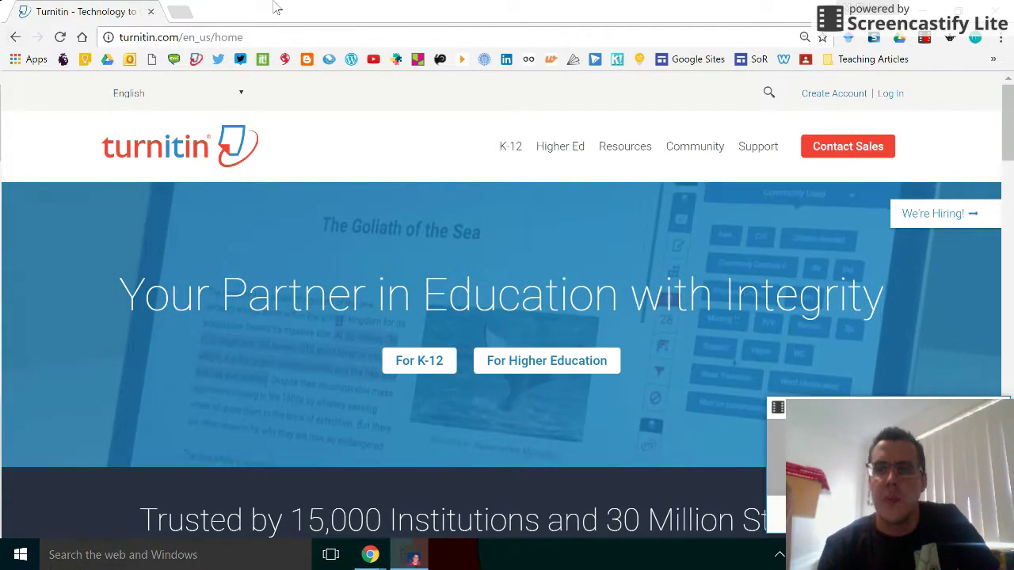
# Step: Look over Turnitin's new-account page
pyautogui.click(838, 95)
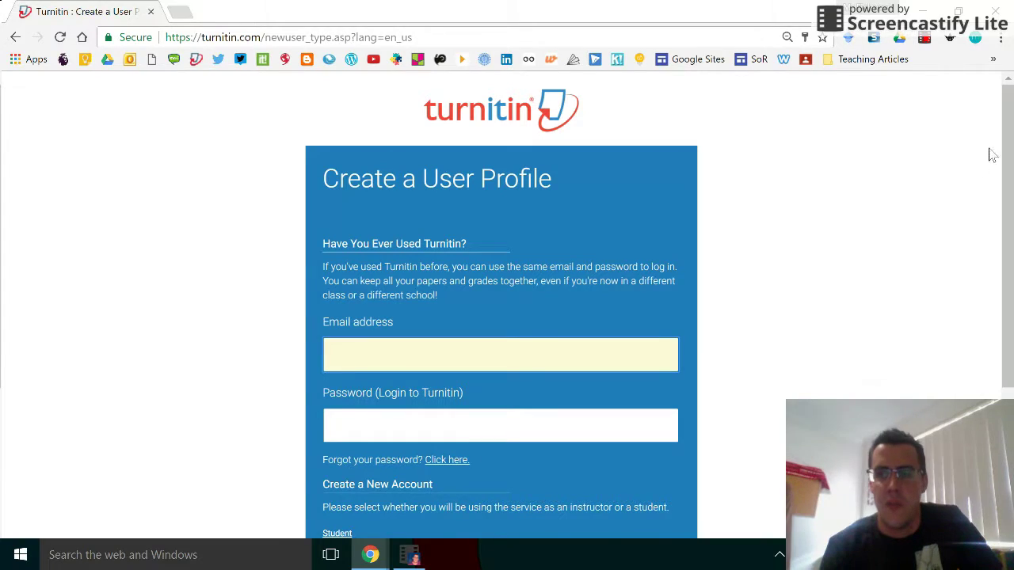
pyautogui.moveTo(1010, 132); pyautogui.dragTo(1010, 261)
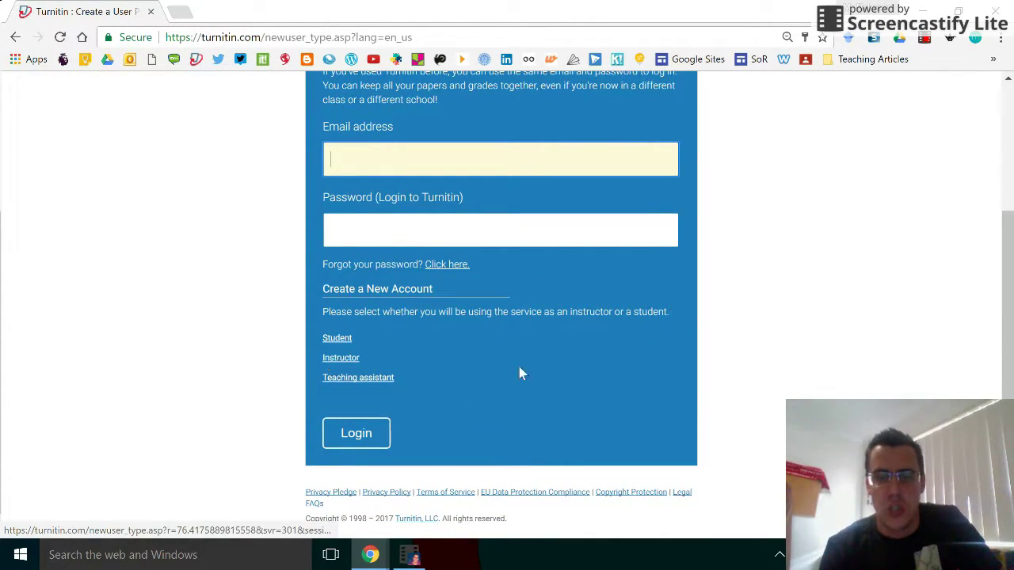
pyautogui.moveTo(1006, 262); pyautogui.dragTo(1004, 131)
# Step: Return to the Turnitin home page and log in with the saved instructor credentials
pyautogui.click(15, 36)
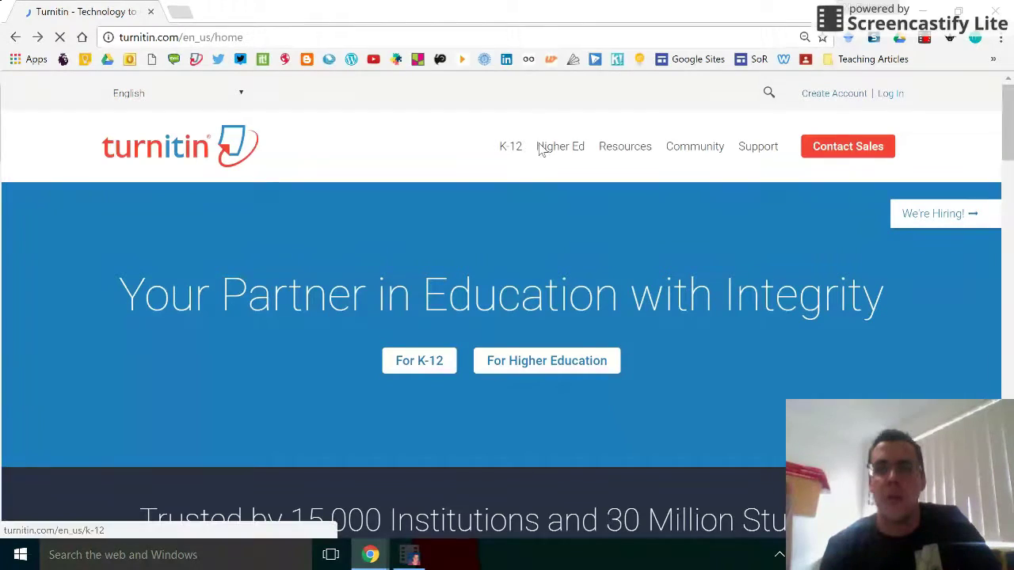
pyautogui.click(888, 96)
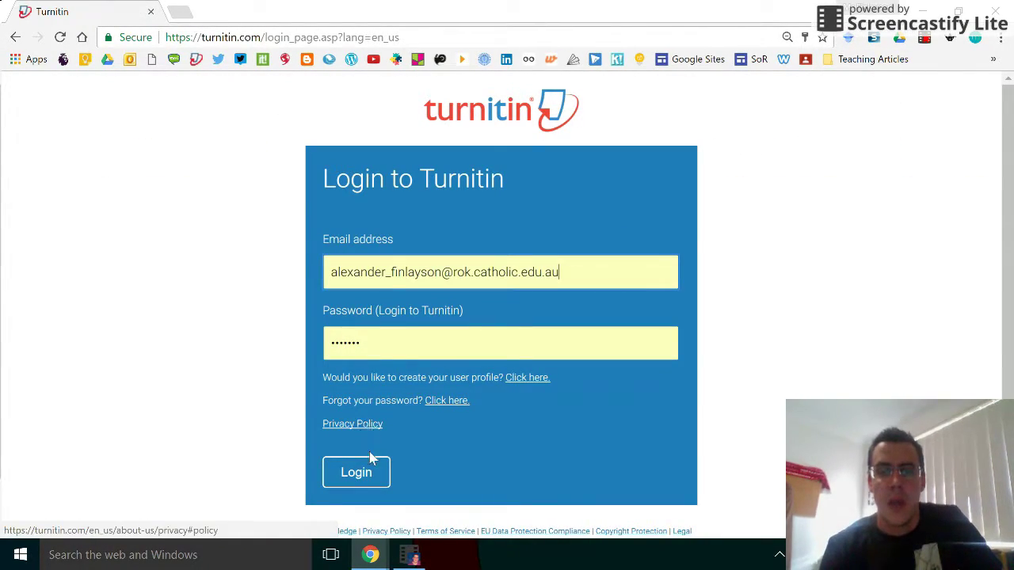
pyautogui.click(356, 472)
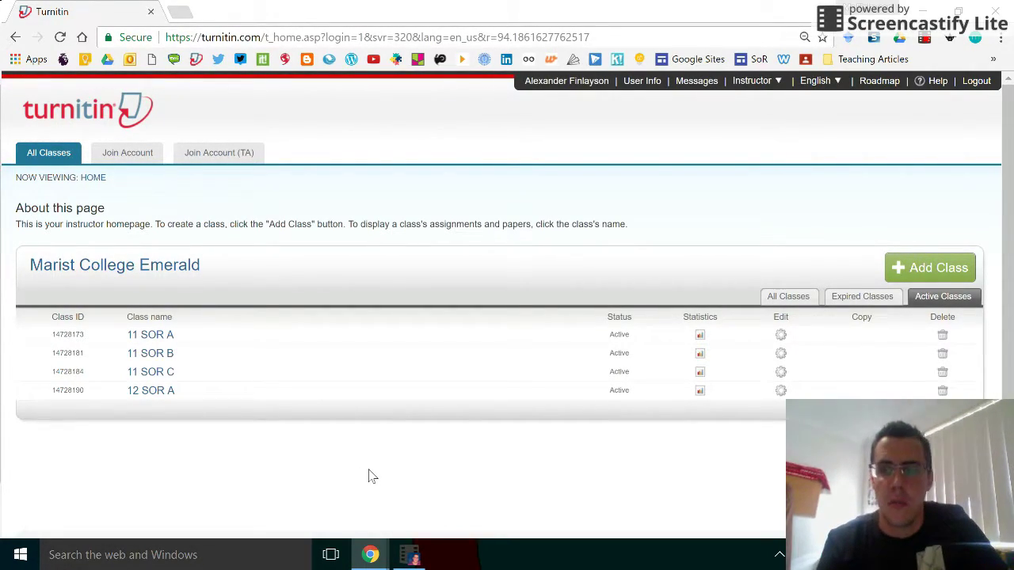
# Step: Start a new class named 'Test Class' and give it an enrollment password
pyautogui.click(922, 268)
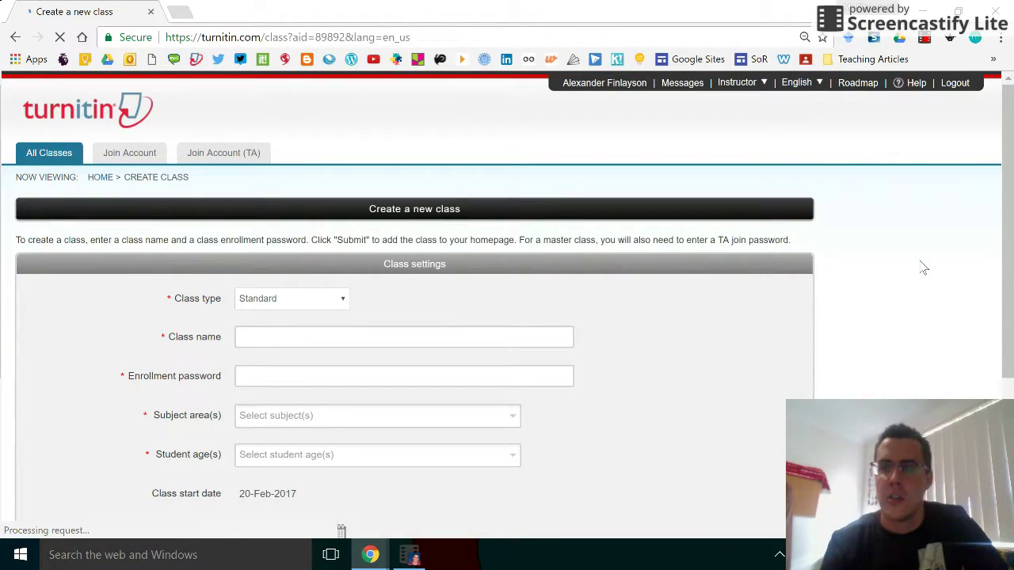
pyautogui.scroll(-1, 999, 235)
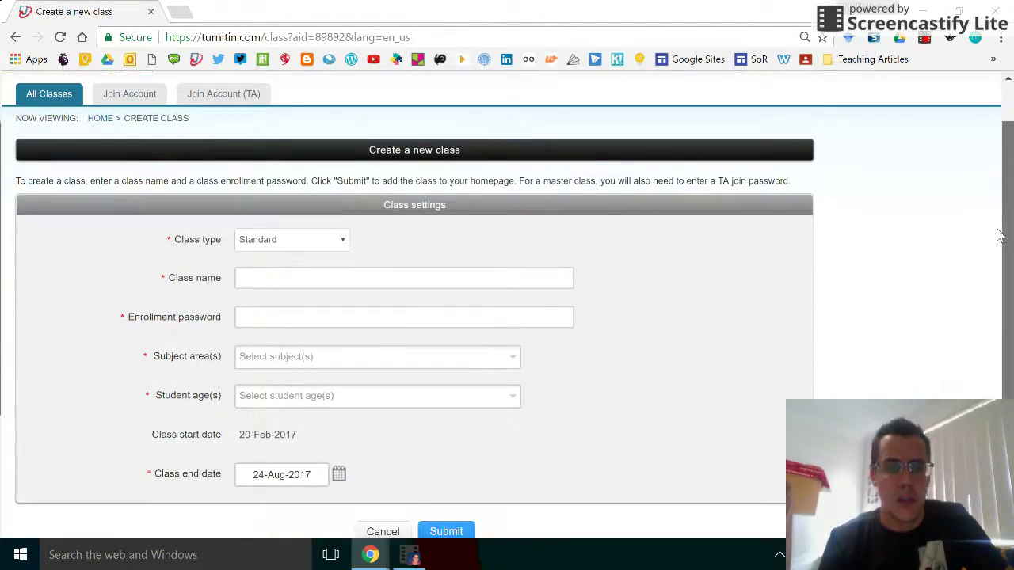
pyautogui.click(396, 259)
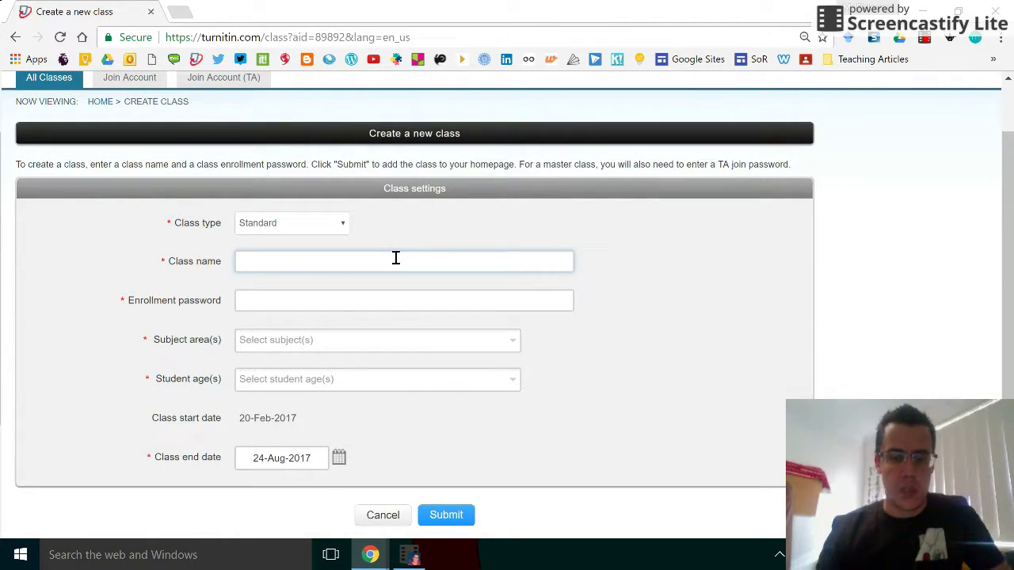
pyautogui.write('Test Class')
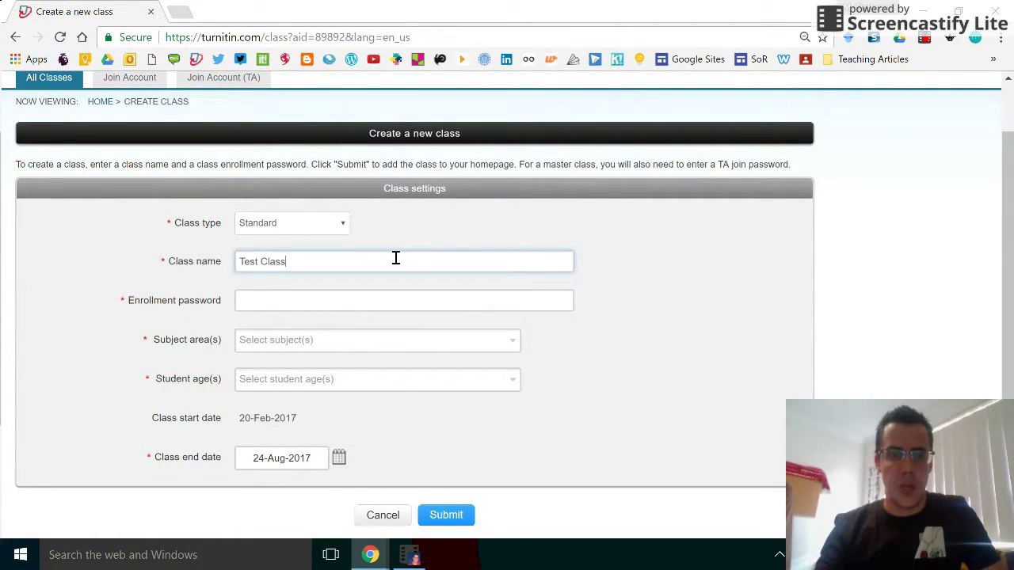
pyautogui.press('Tab')
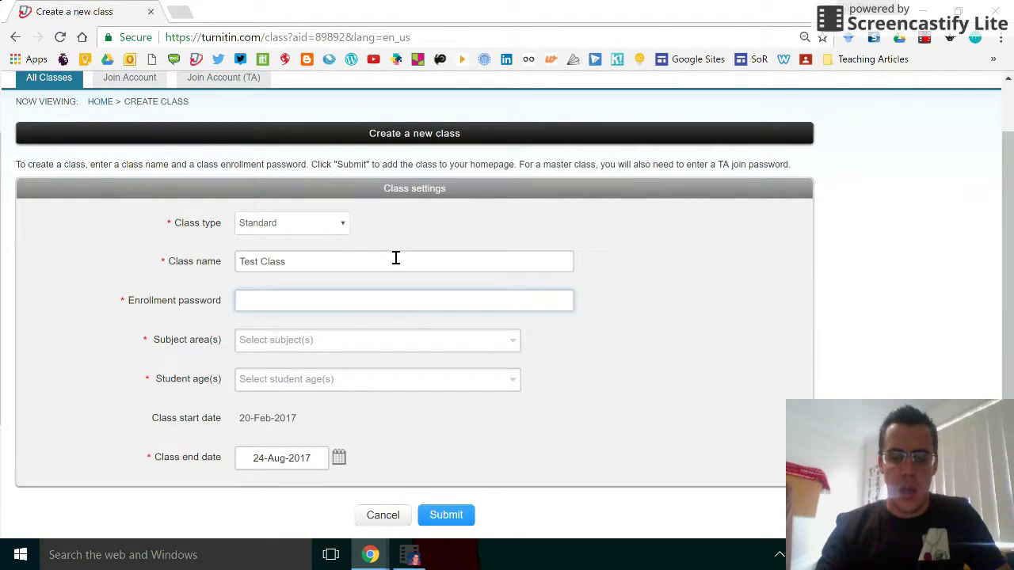
pyautogui.write('TestClass123')
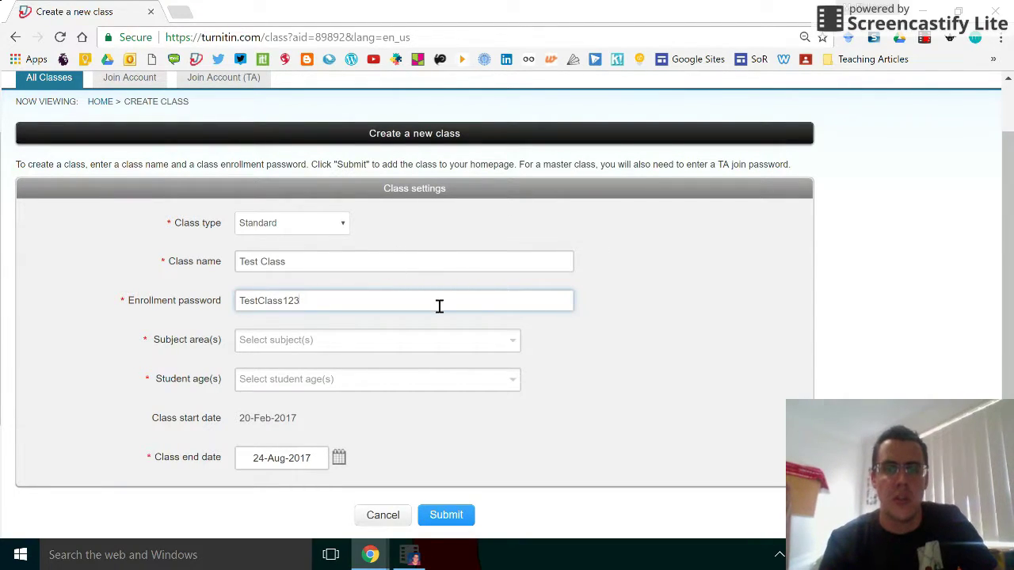
# Step: Set the class subject area to Other and the student ages to 17-18
pyautogui.click(501, 332)
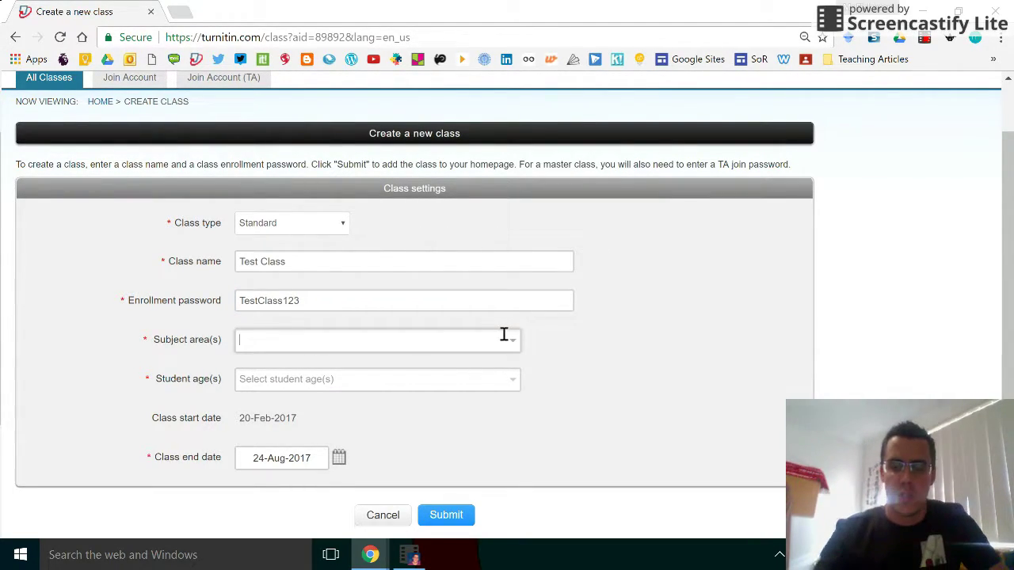
pyautogui.write('other')
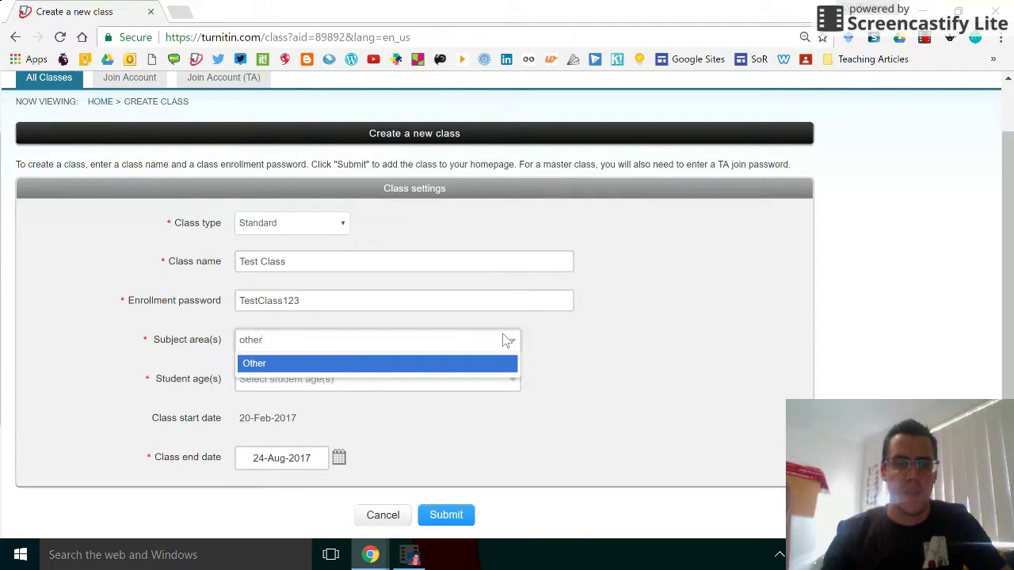
pyautogui.click(387, 364)
pyautogui.click(396, 382)
pyautogui.click(511, 388)
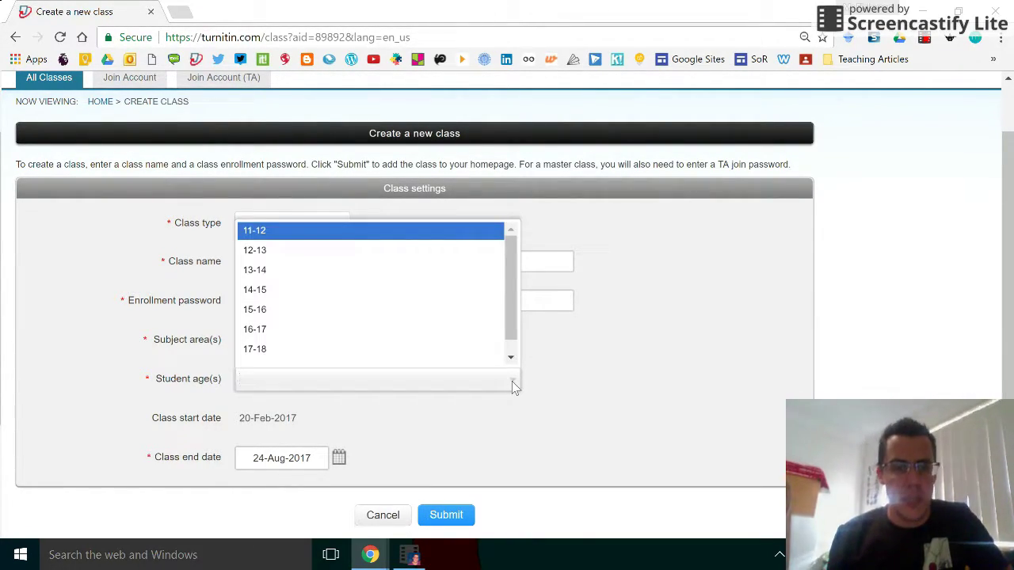
pyautogui.click(475, 342)
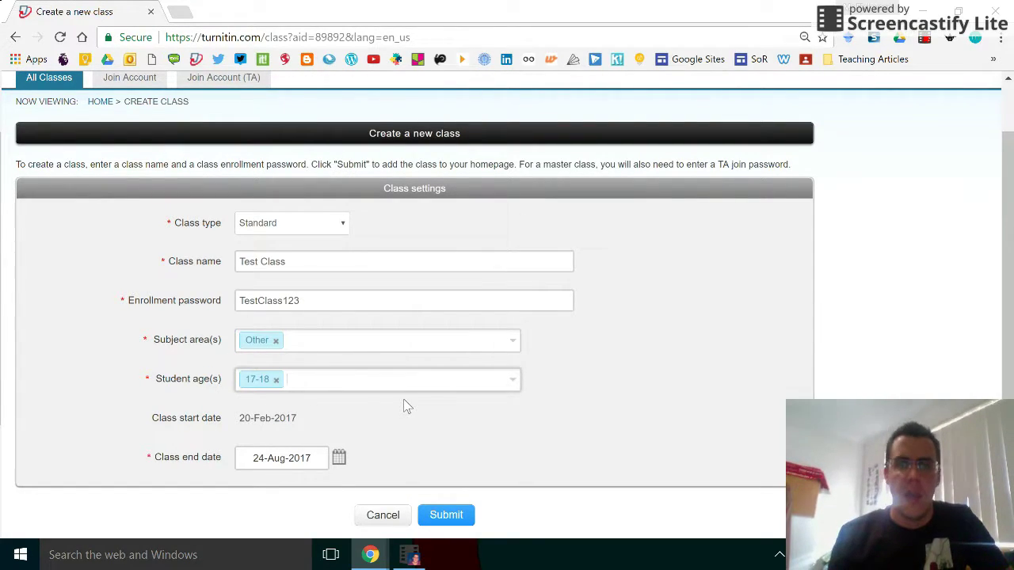
# Step: Set the class end date to 05-Dec-2017 and submit the class
pyautogui.click(339, 459)
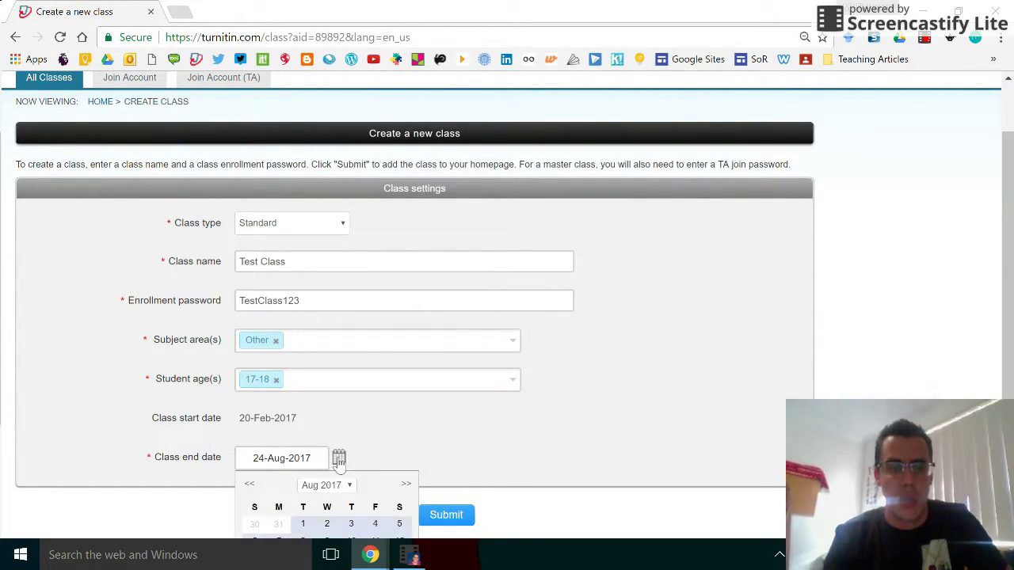
pyautogui.click(405, 485)
pyautogui.click(406, 484)
pyautogui.click(406, 485)
pyautogui.click(406, 485)
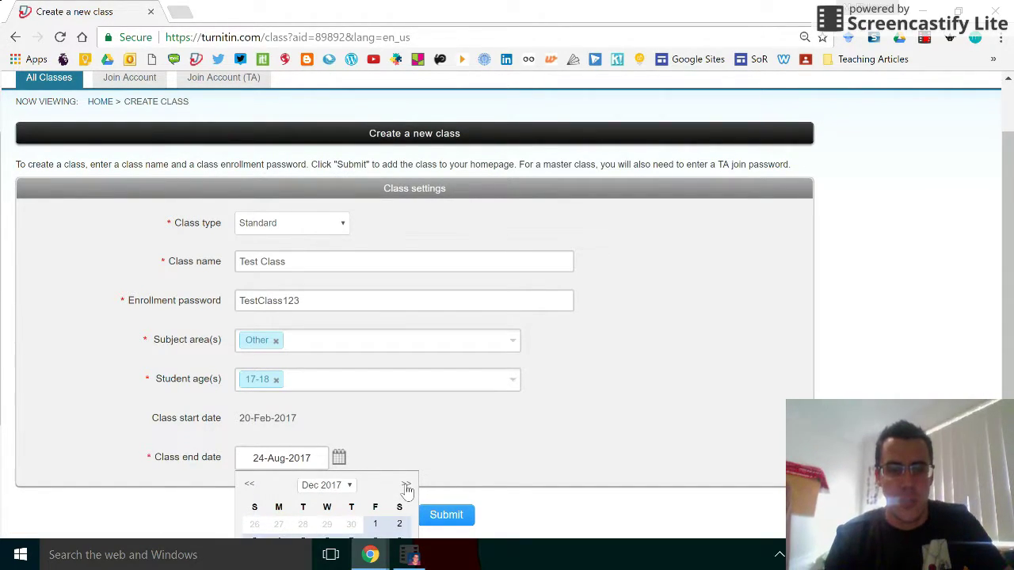
pyautogui.click(301, 542)
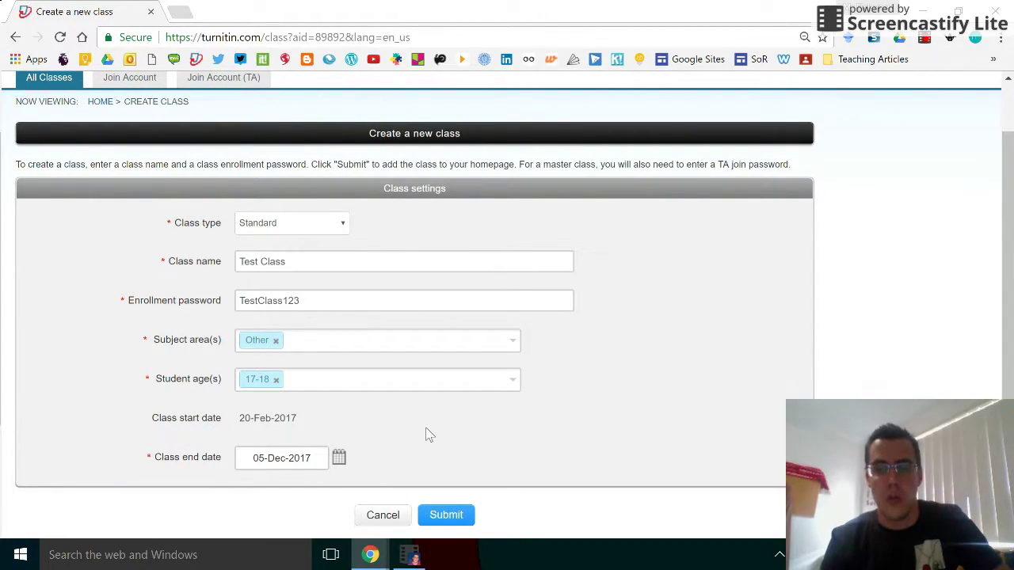
pyautogui.moveTo(1008, 304); pyautogui.dragTo(1004, 328)
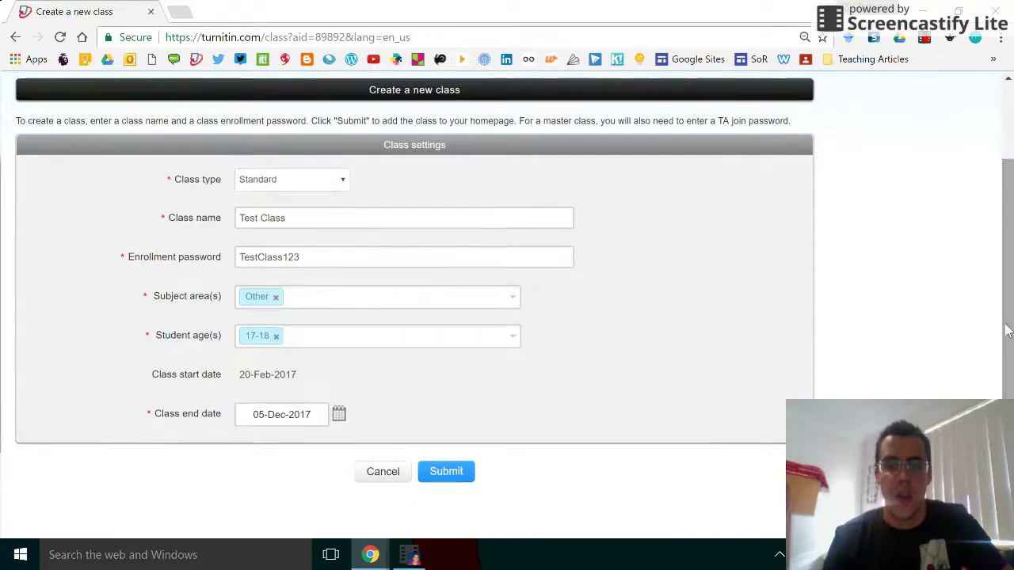
pyautogui.click(451, 472)
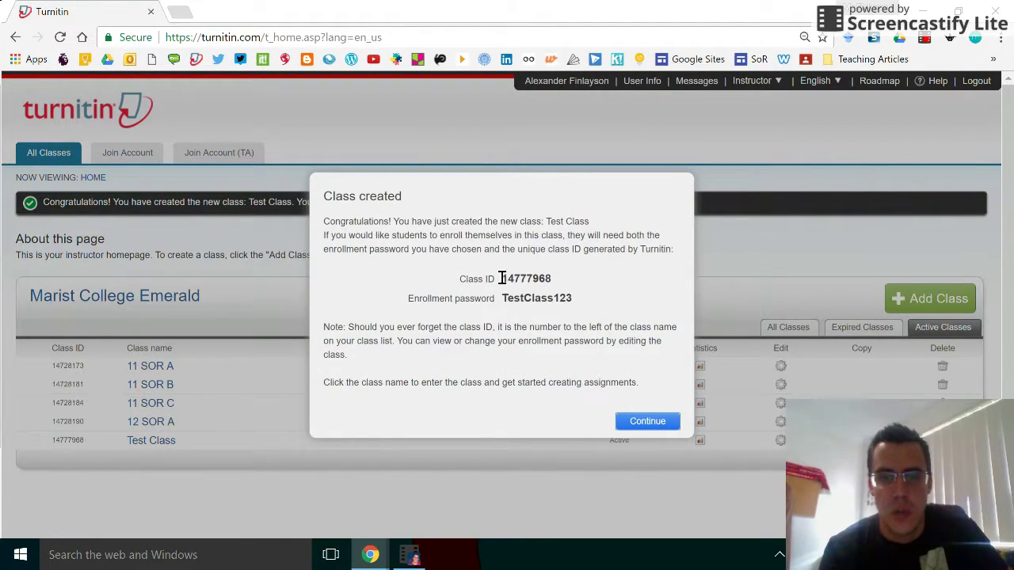
# Step: Copy the new Test Class ID and close the class-created confirmation
pyautogui.moveTo(501, 278); pyautogui.dragTo(549, 277)
pyautogui.hotkey('ctrl', 'c')
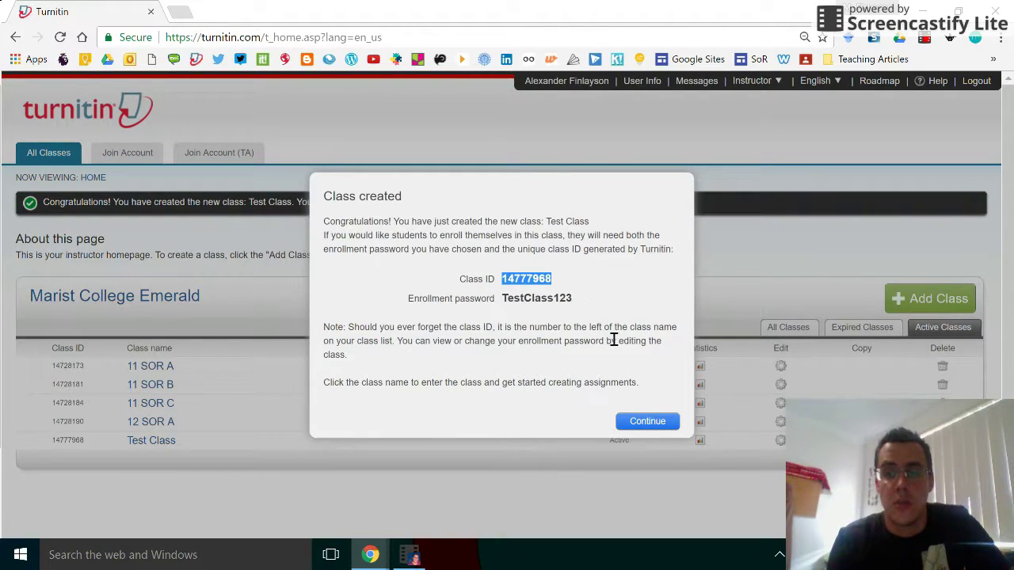
pyautogui.click(646, 421)
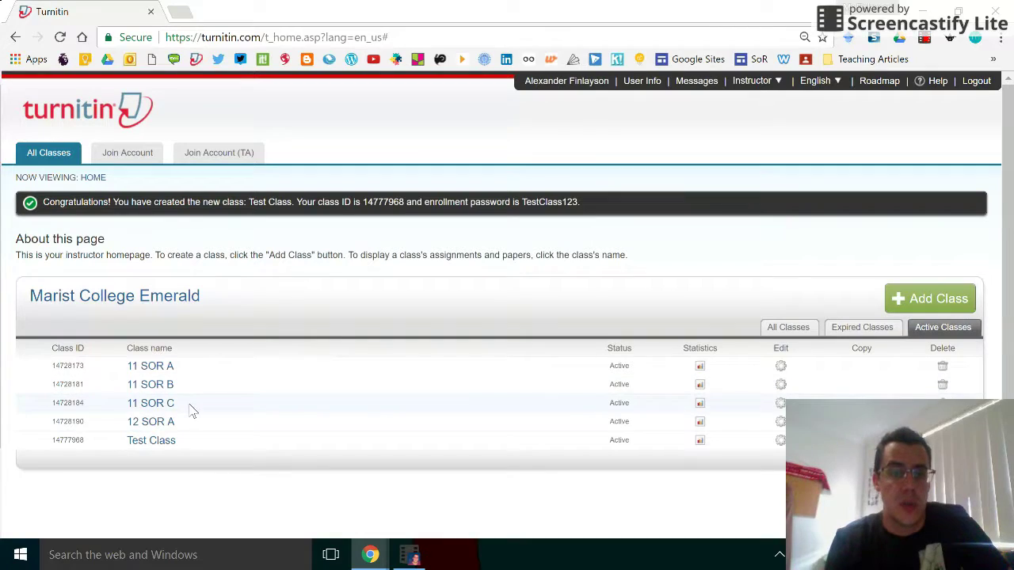
pyautogui.click(158, 442)
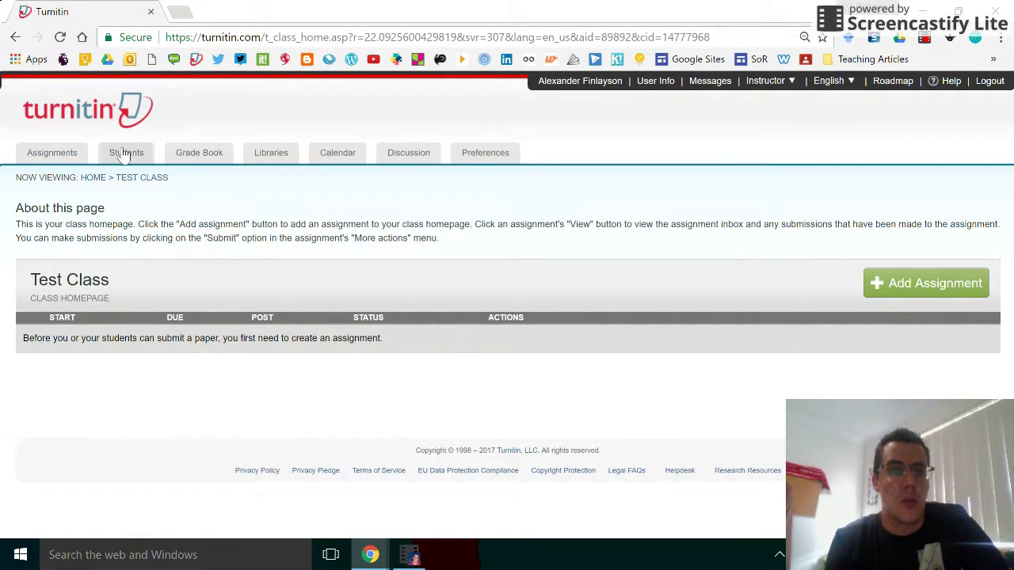
pyautogui.click(125, 153)
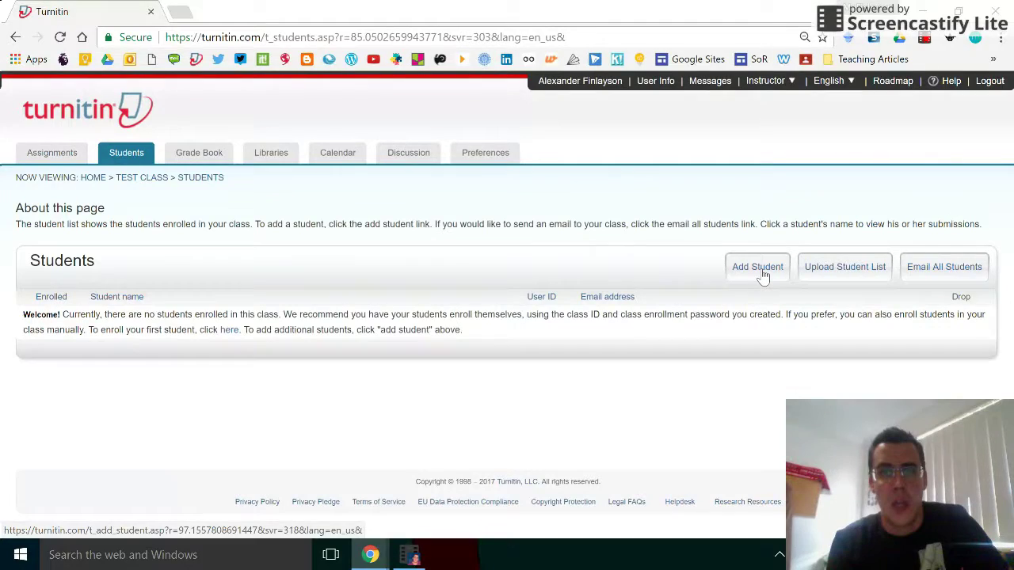
pyautogui.click(753, 273)
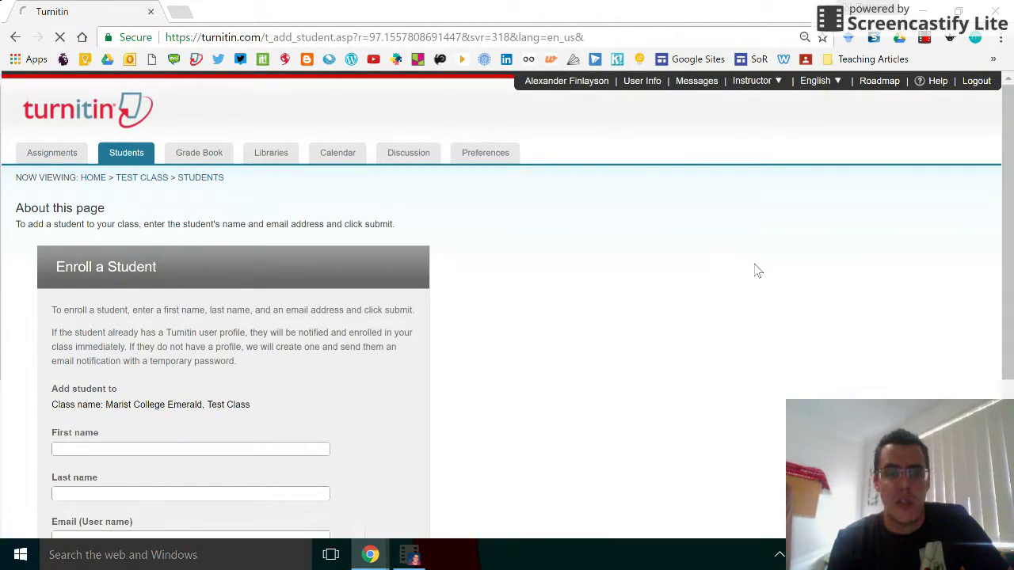
pyautogui.moveTo(1009, 141); pyautogui.dragTo(1010, 214)
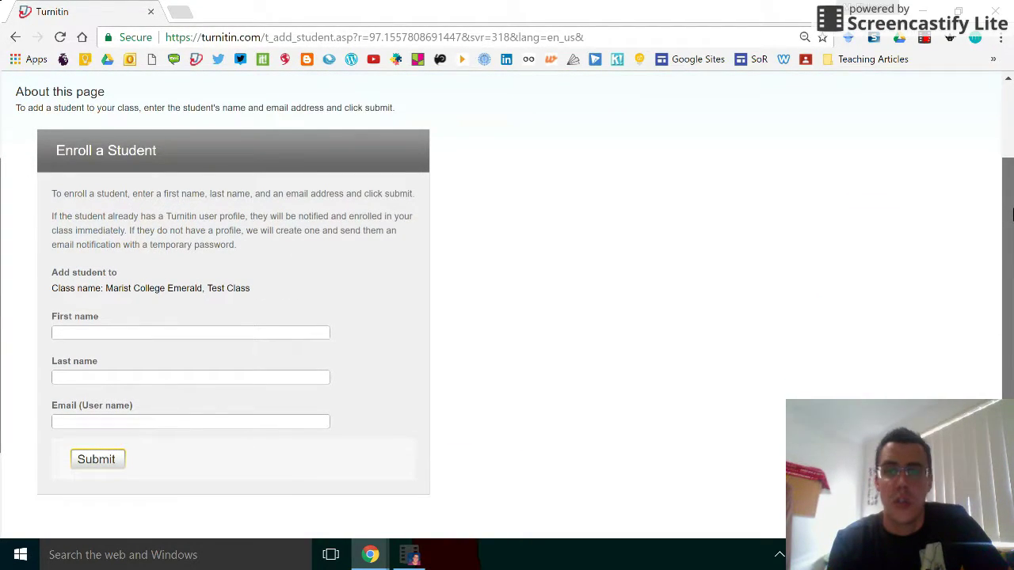
pyautogui.scroll(2, 1011, 213)
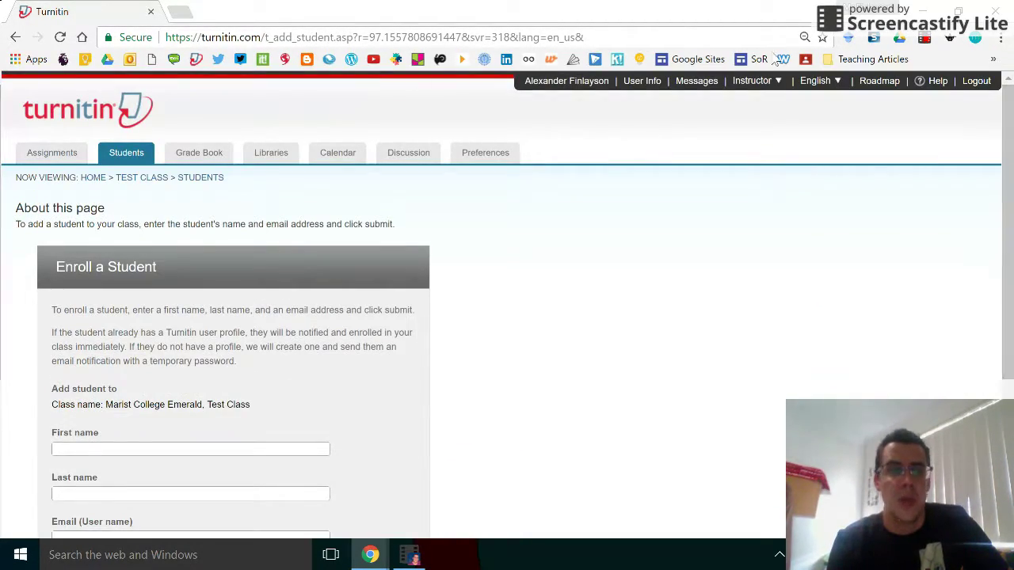
pyautogui.click(15, 37)
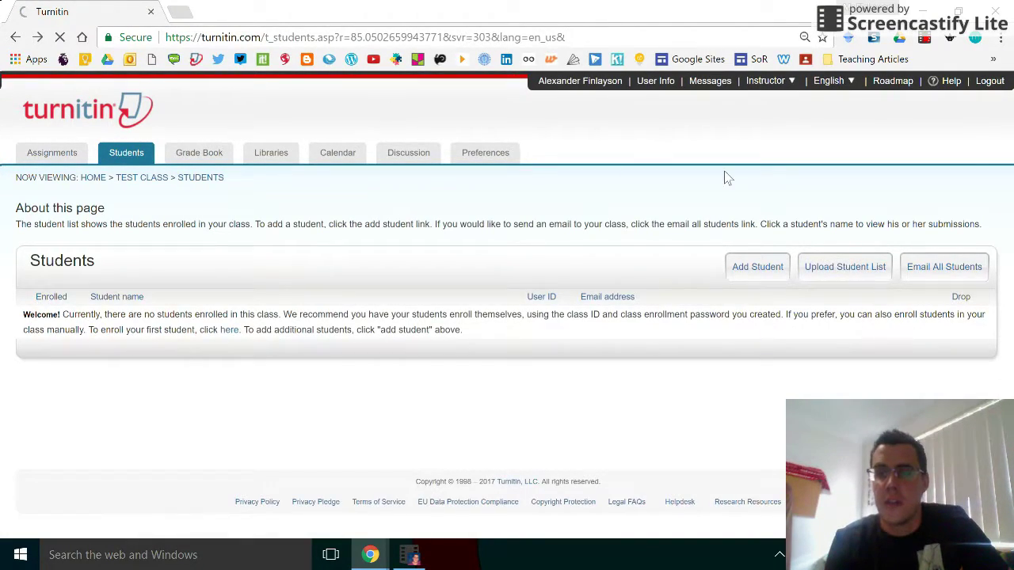
pyautogui.click(852, 278)
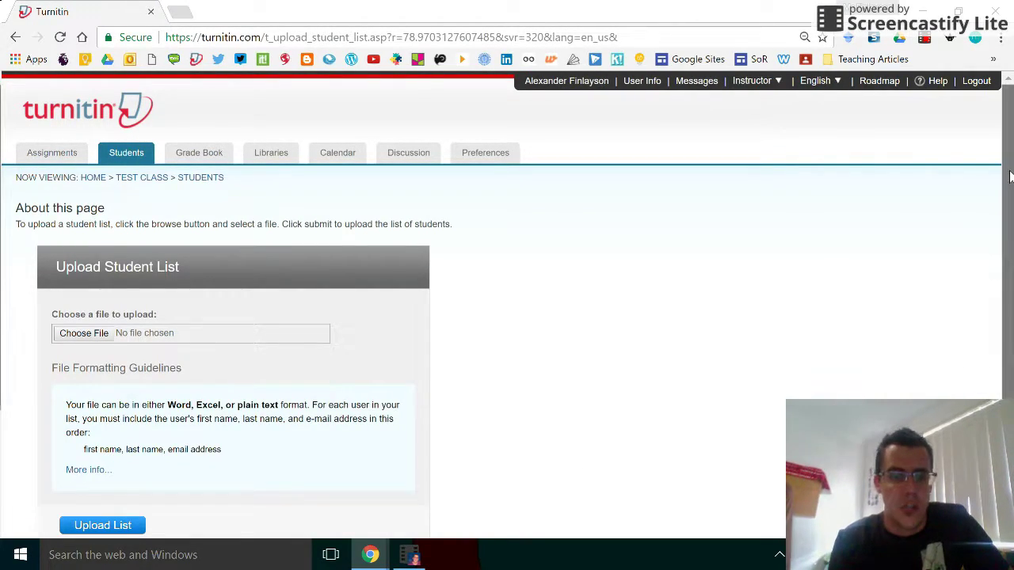
pyautogui.scroll(-2, 977, 216)
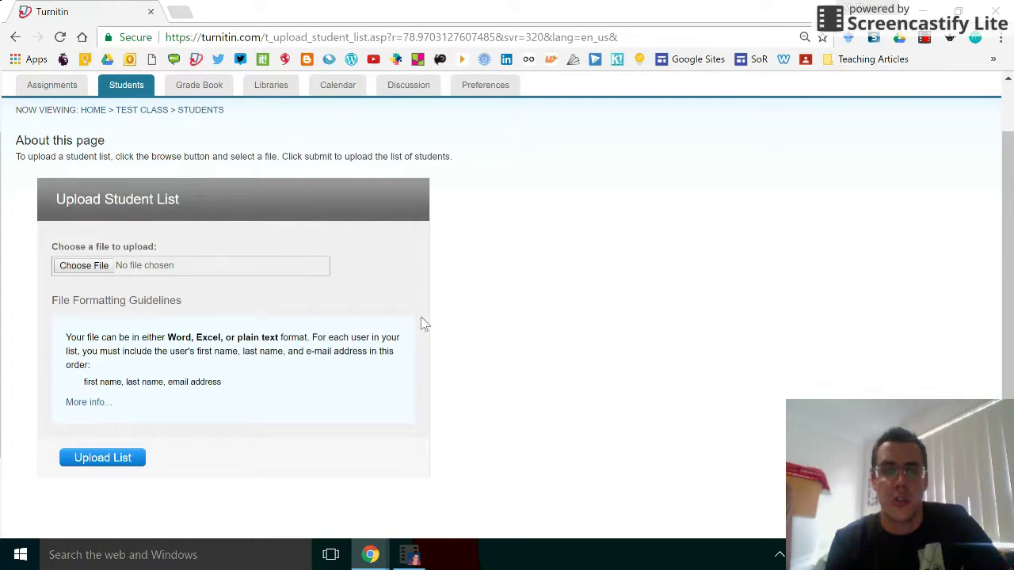
pyautogui.click(15, 38)
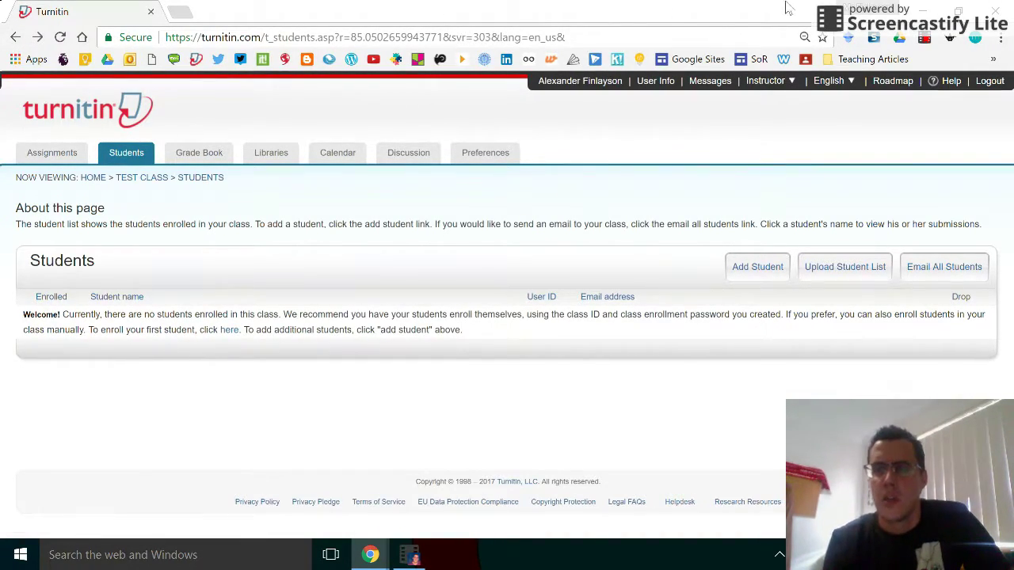
pyautogui.moveTo(772, 82)
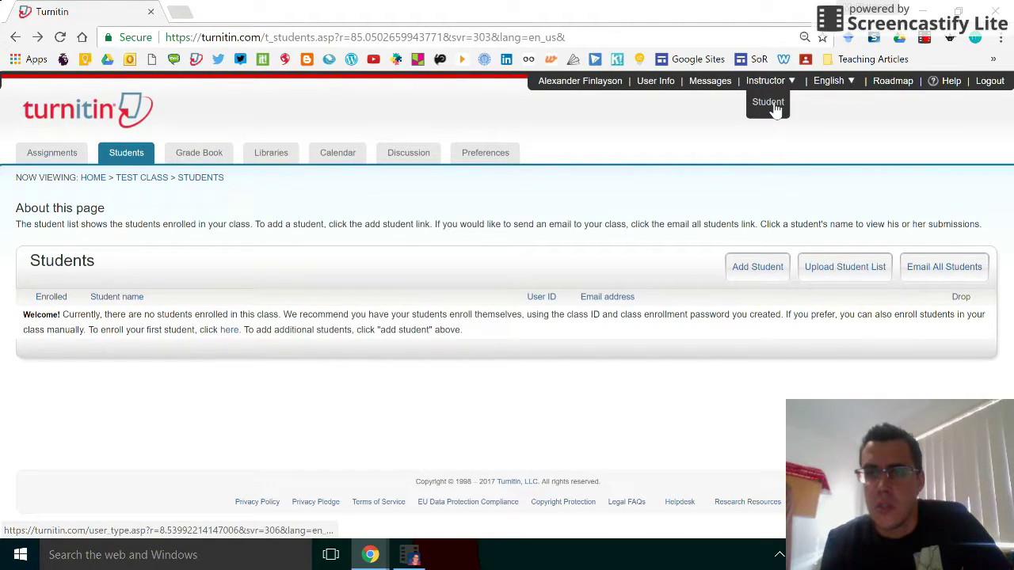
# Step: As a student, enroll in Test Class using the pasted class ID and the enrollment password
pyautogui.click(772, 104)
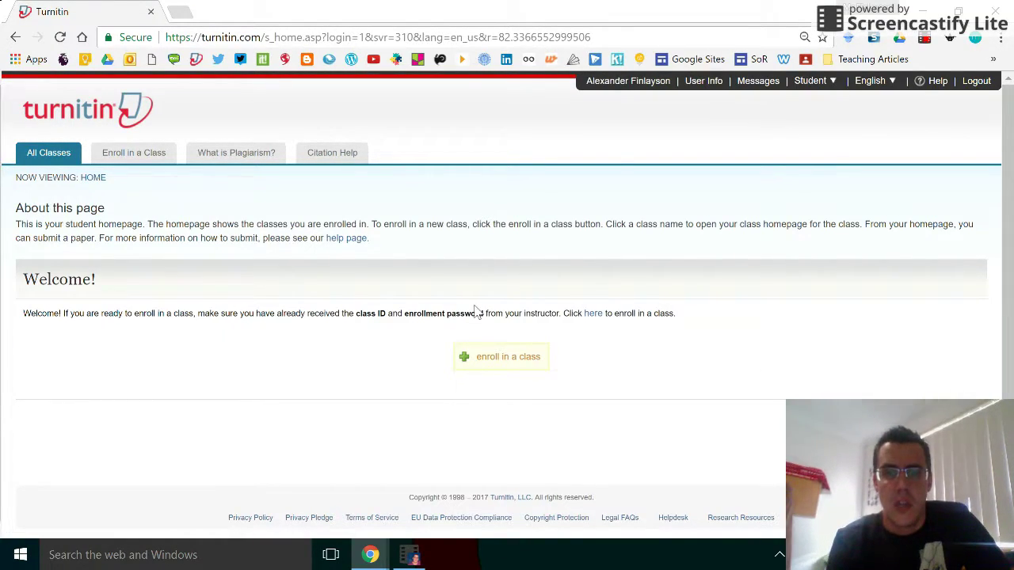
pyautogui.click(506, 363)
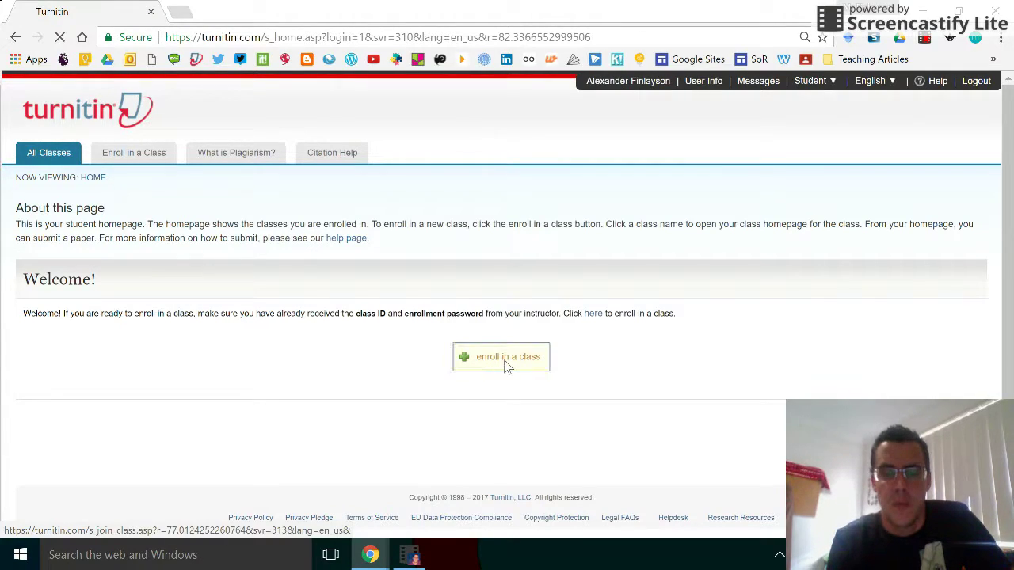
pyautogui.moveTo(256, 332); pyautogui.dragTo(47, 358)
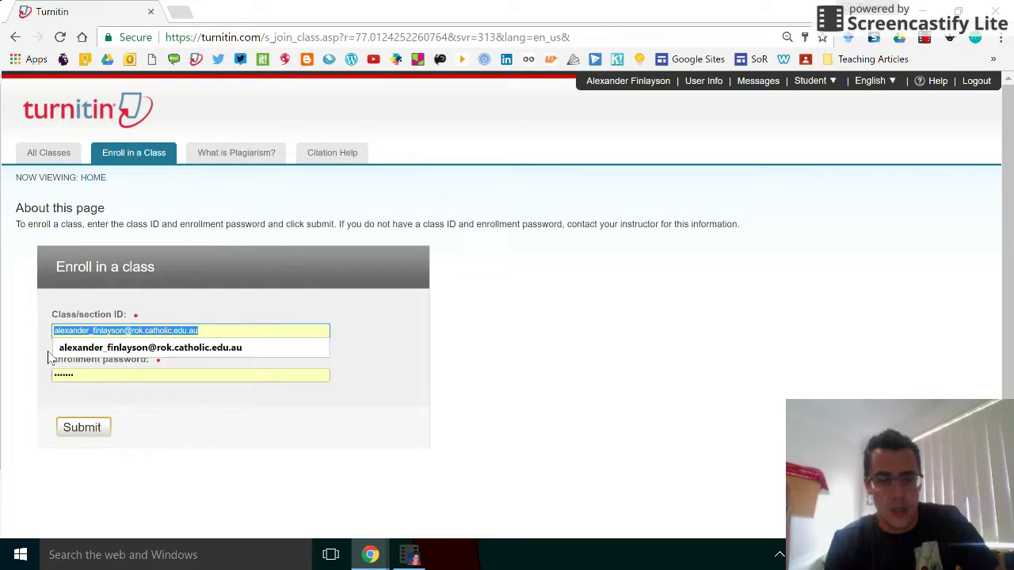
pyautogui.hotkey('ctrl', 'v')
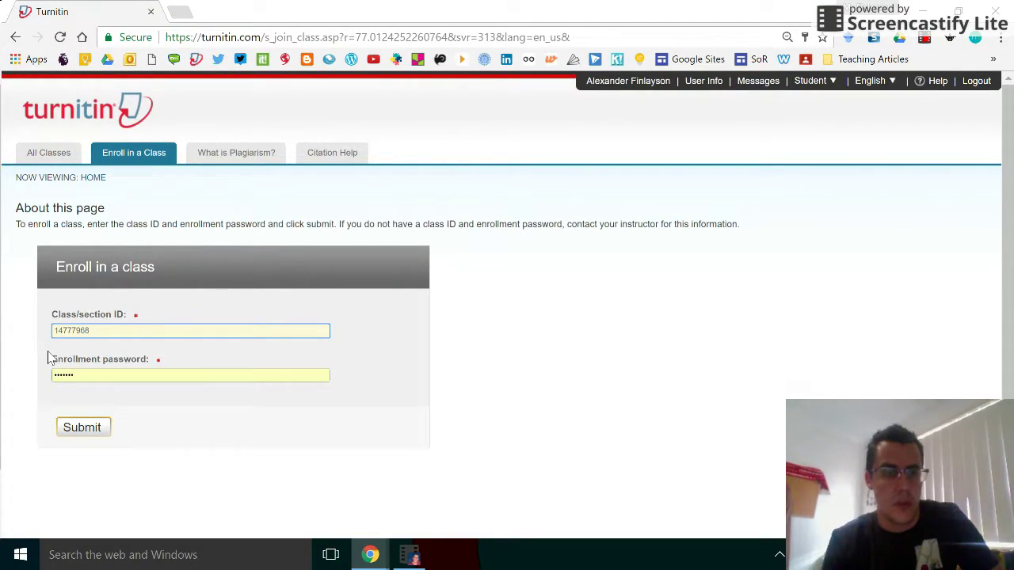
pyautogui.moveTo(79, 373); pyautogui.dragTo(41, 373)
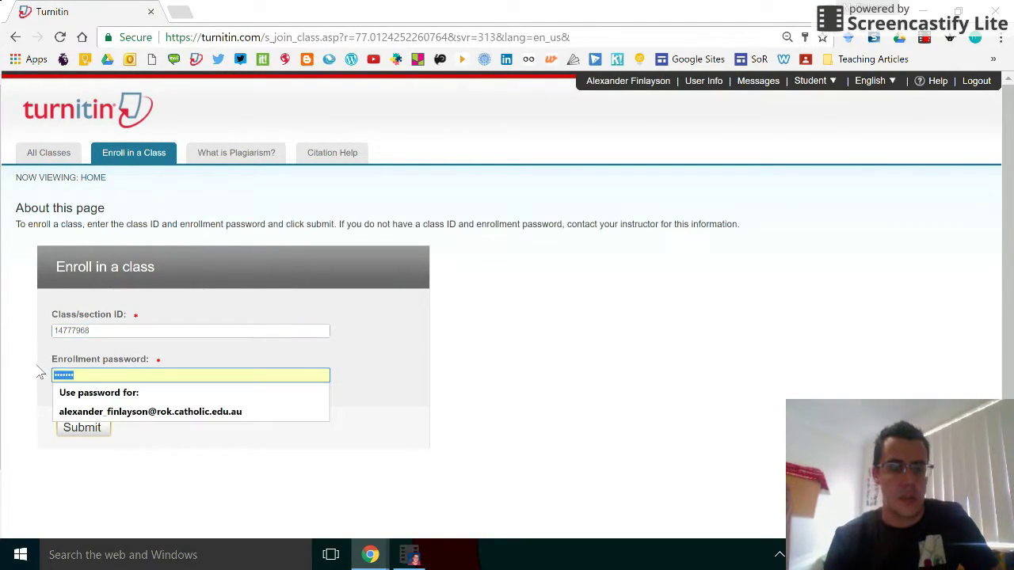
pyautogui.write('a')
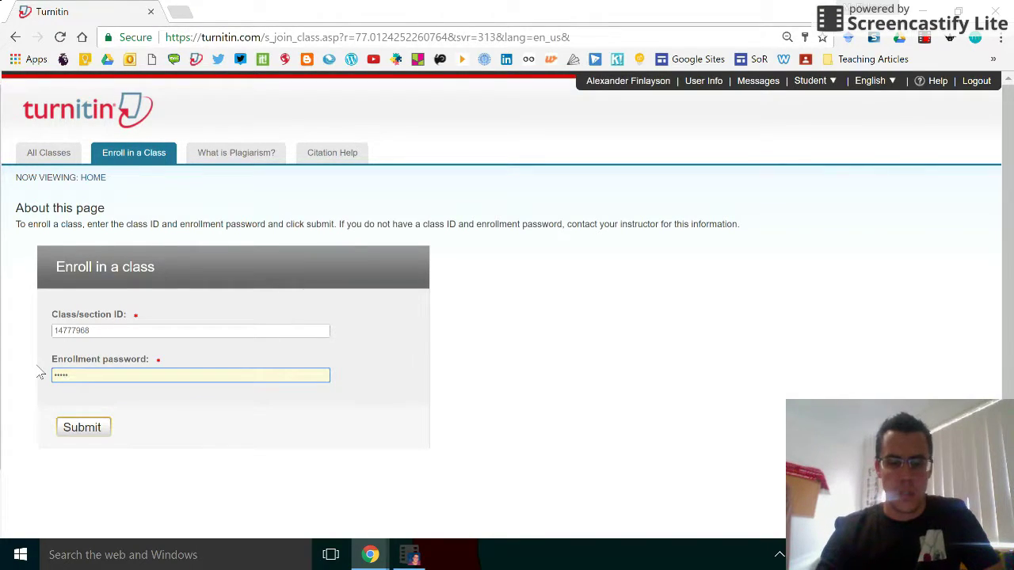
pyautogui.write('•••••••••••')
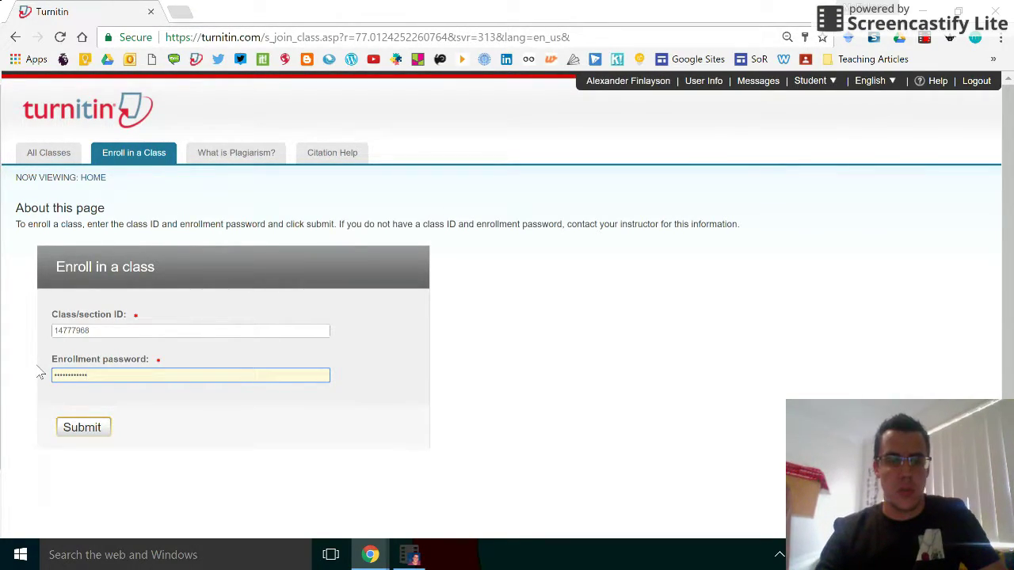
pyautogui.click(85, 429)
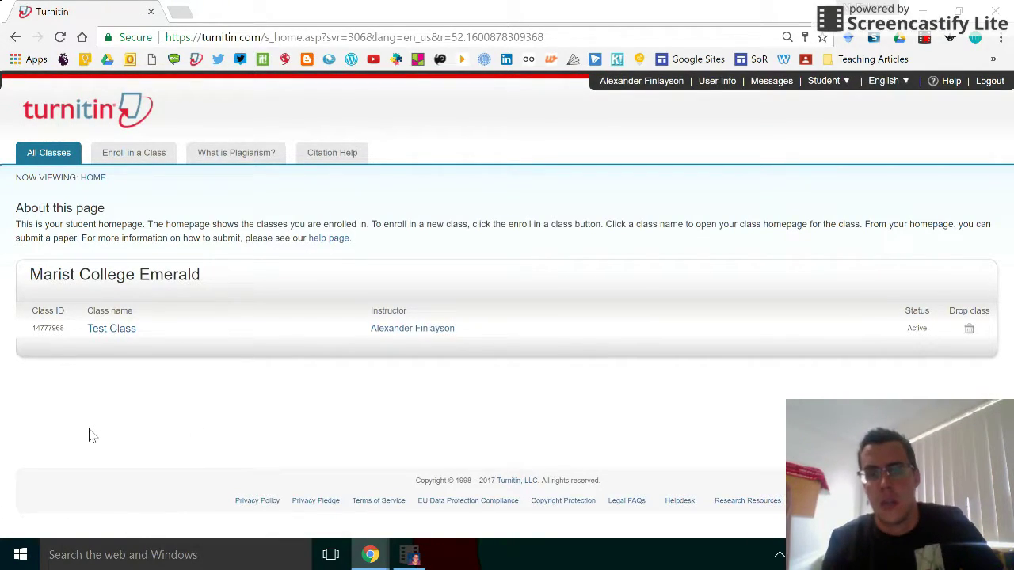
# Step: Return to instructor view and begin a new assignment in Test Class
pyautogui.click(835, 82)
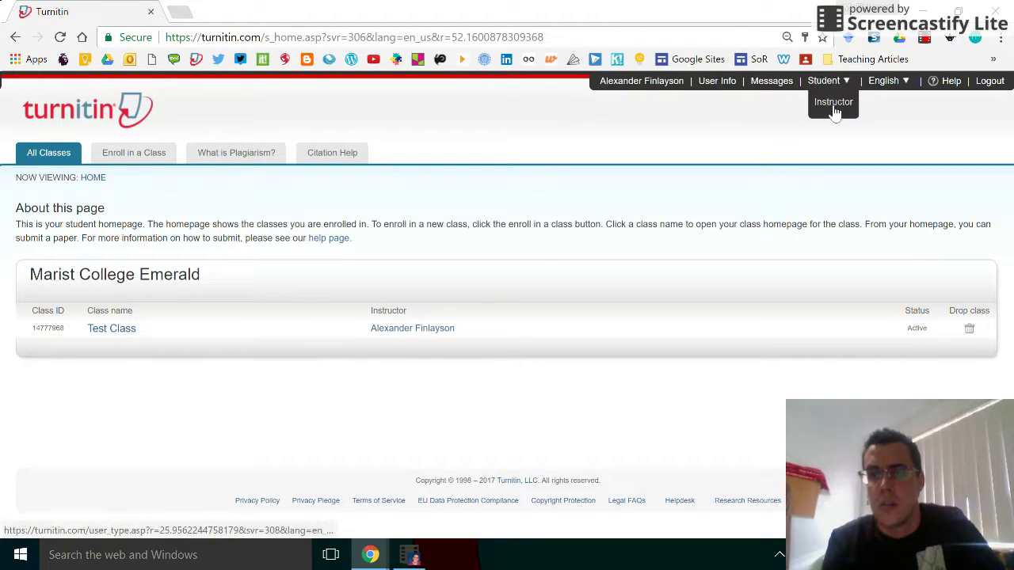
pyautogui.click(835, 103)
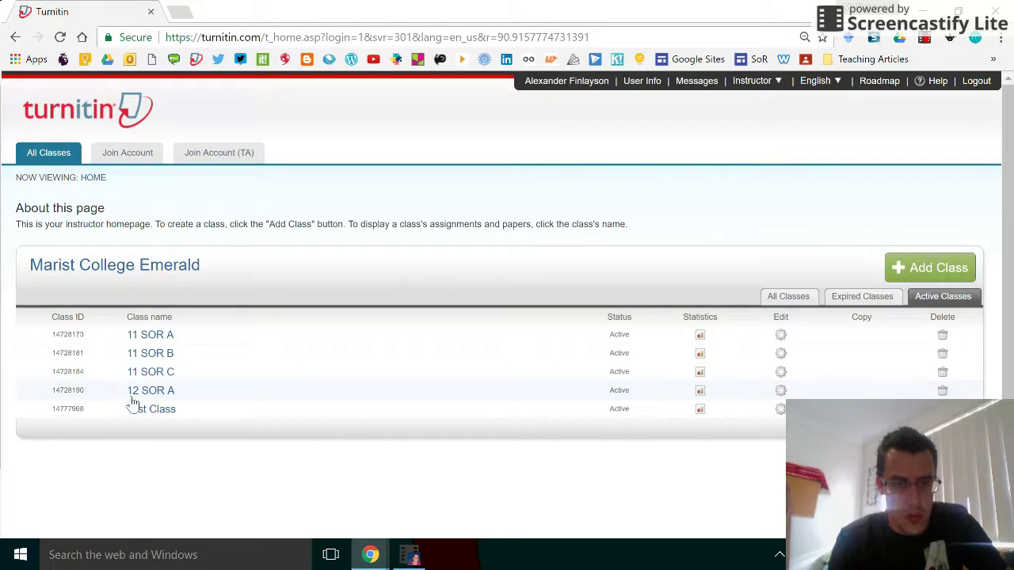
pyautogui.click(143, 413)
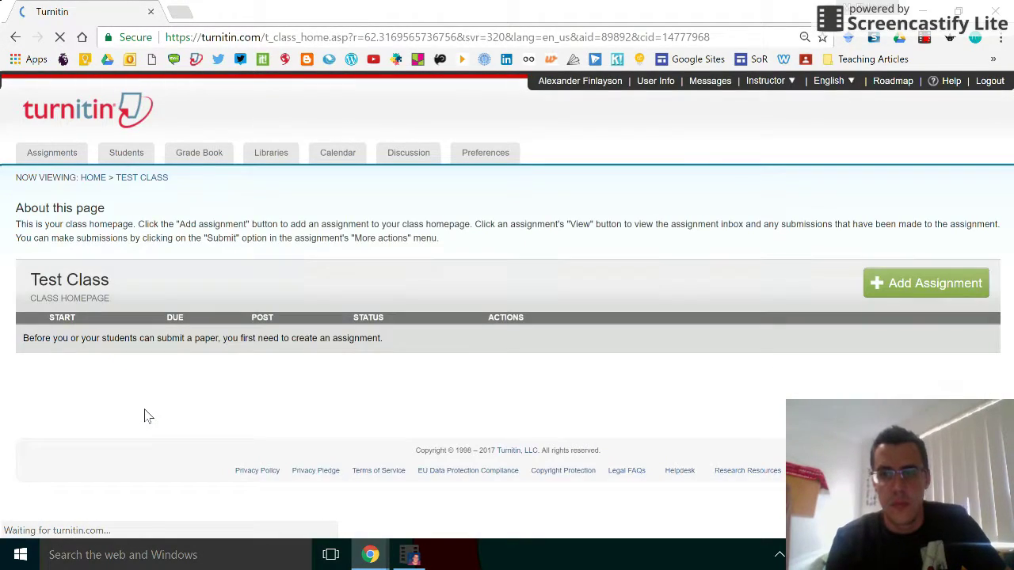
pyautogui.click(921, 287)
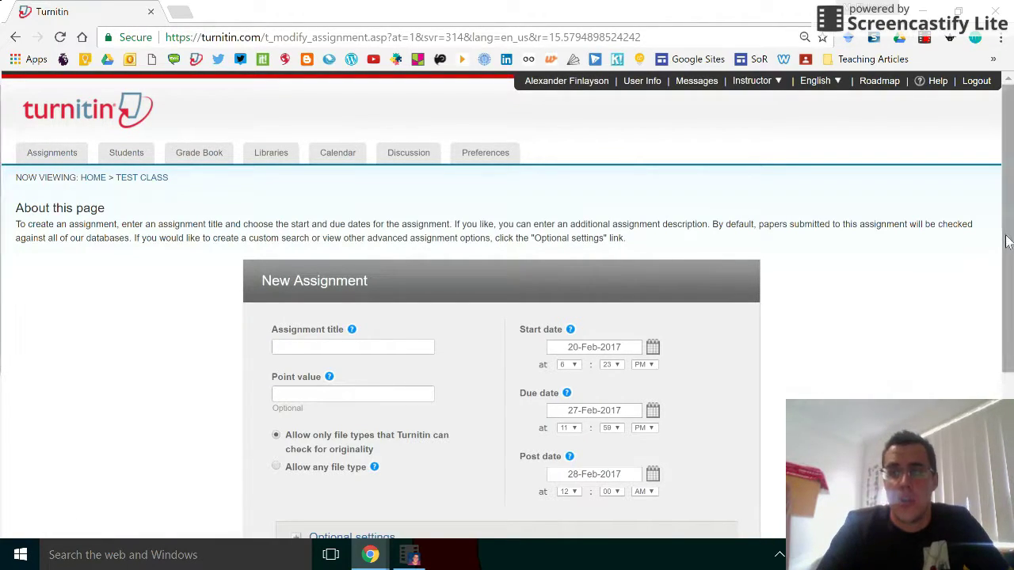
# Step: Create an assignment titled 'Test Assignment' with the default dates
pyautogui.scroll(-2, 390, 253)
pyautogui.click(369, 240)
pyautogui.write('Test')
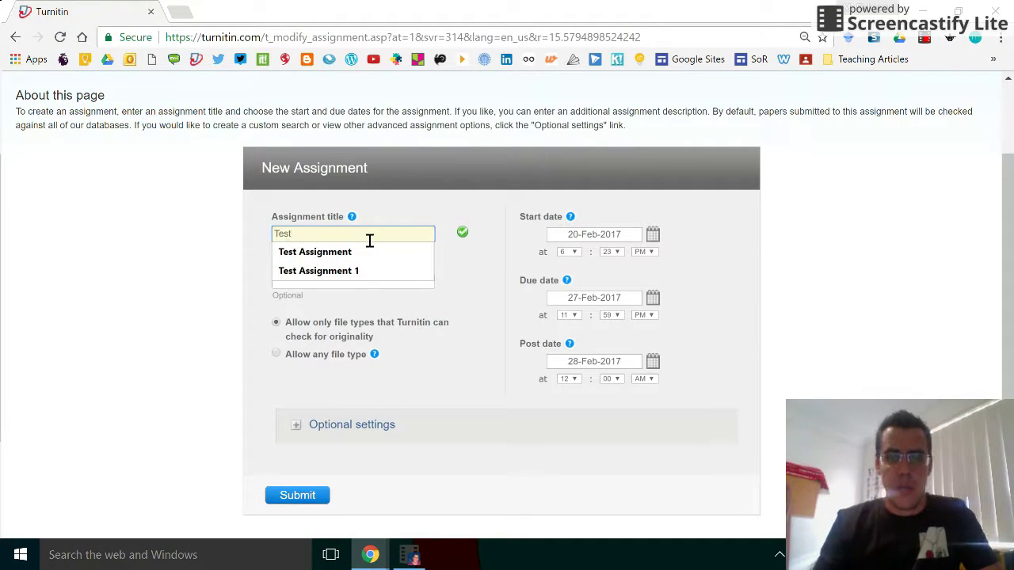
pyautogui.click(362, 252)
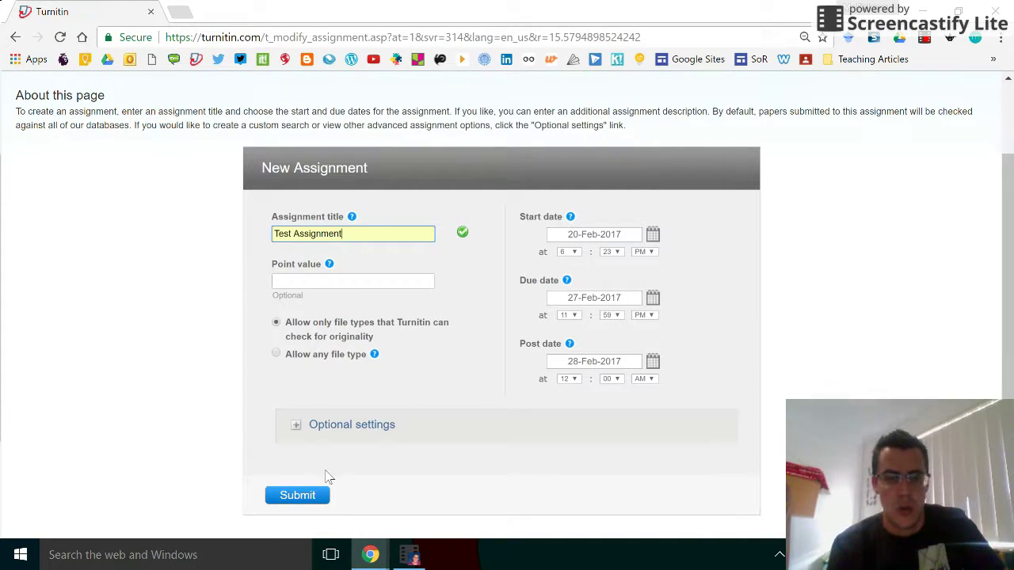
pyautogui.click(297, 496)
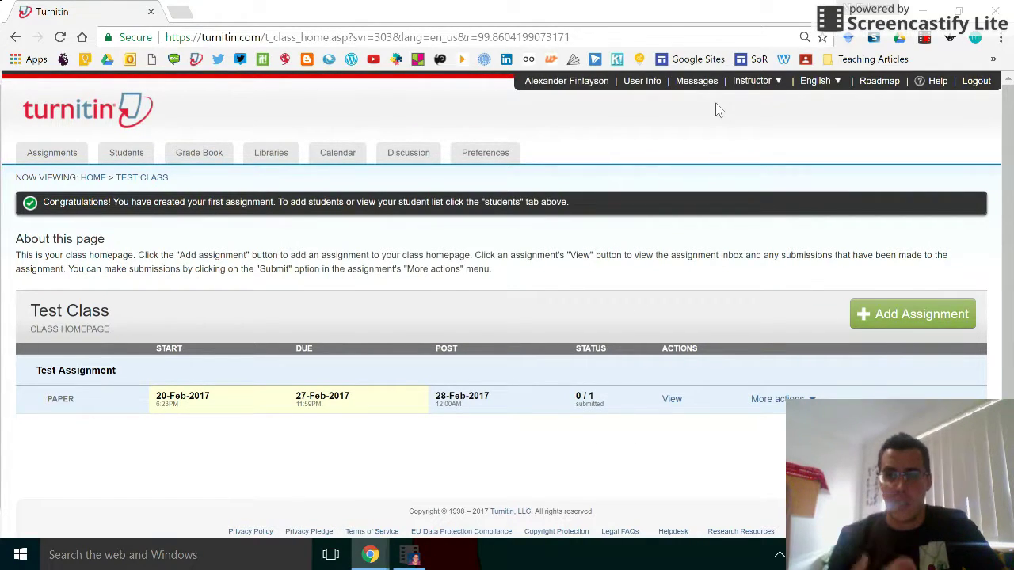
# Step: Switch to student view and open Test Class to see Test Assignment in the inbox
pyautogui.moveTo(765, 87)
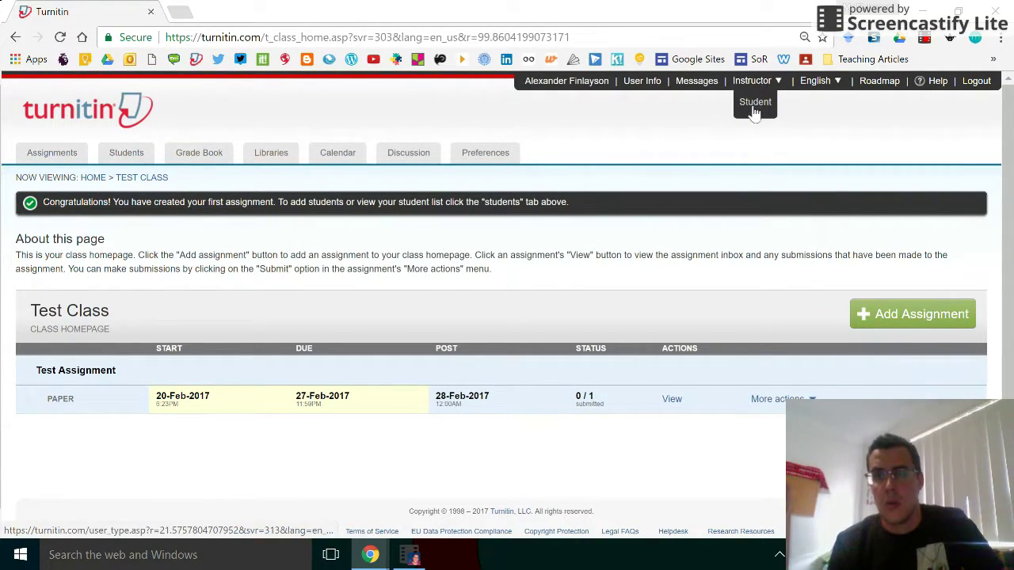
pyautogui.click(753, 105)
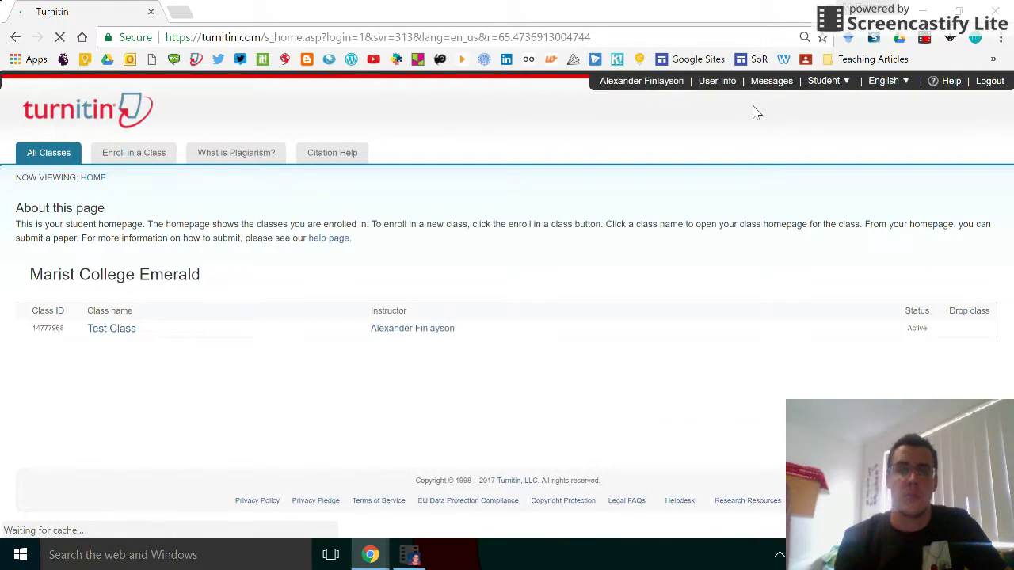
pyautogui.click(119, 331)
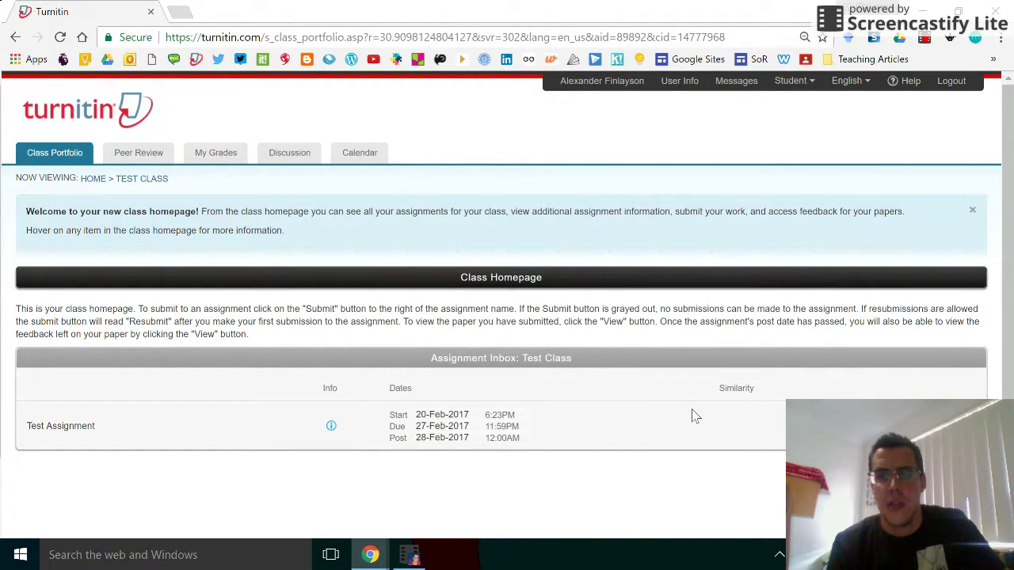
# Step: Upload Fake Assignment.docx to Test Assignment under the submission title 'Test Assignment'
pyautogui.click(828, 425)
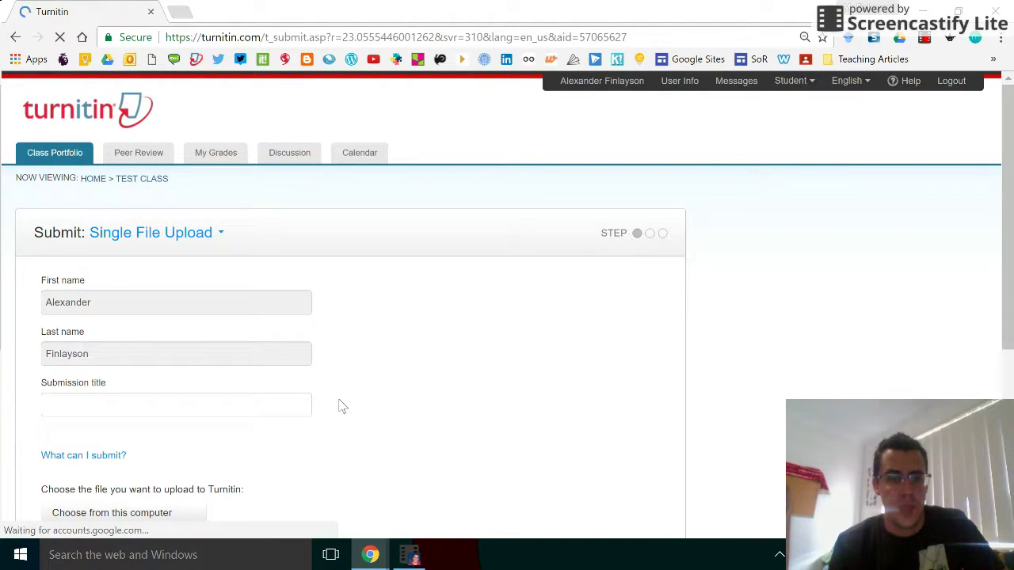
pyautogui.click(154, 407)
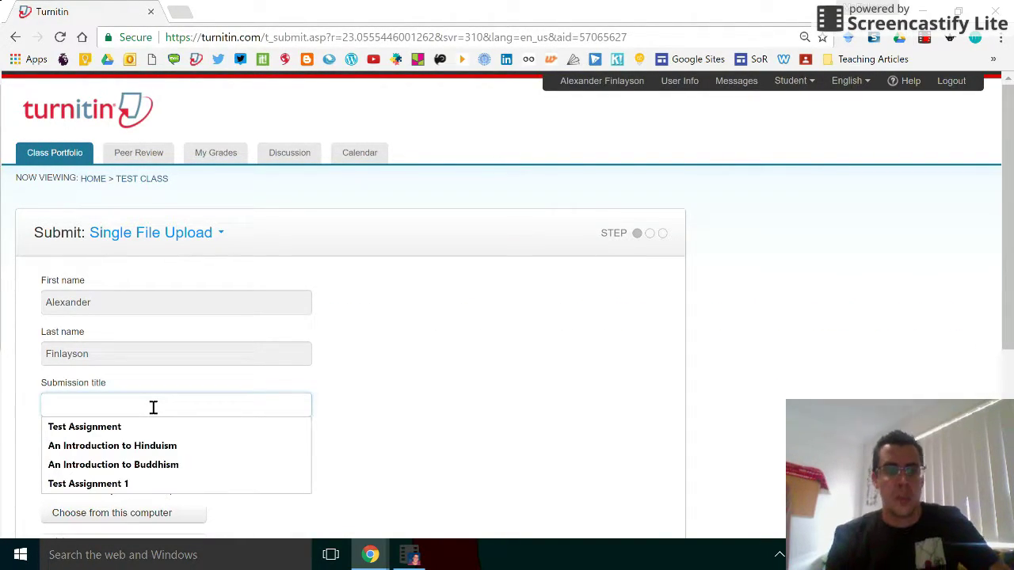
pyautogui.click(141, 426)
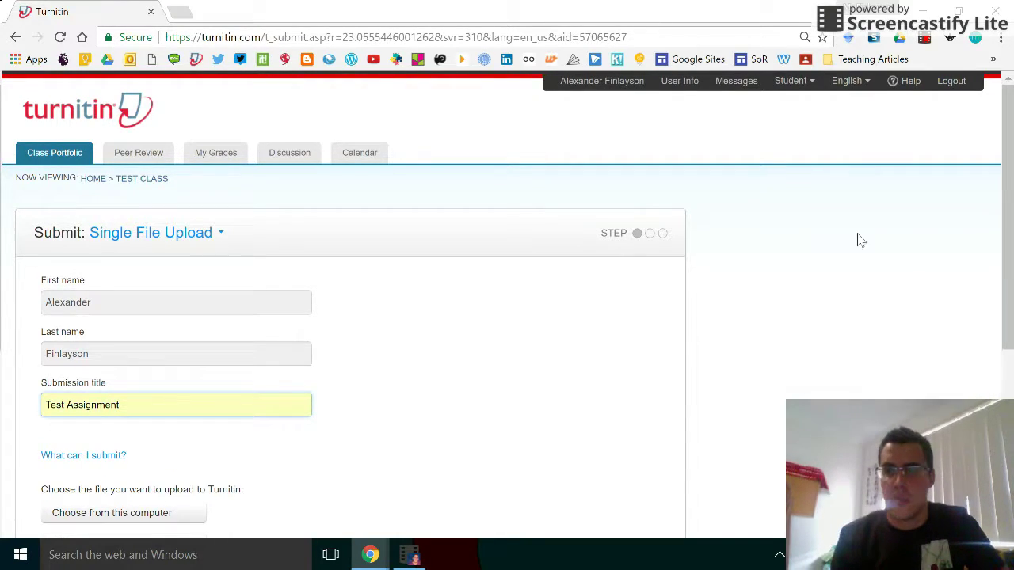
pyautogui.moveTo(1009, 212); pyautogui.dragTo(1010, 320)
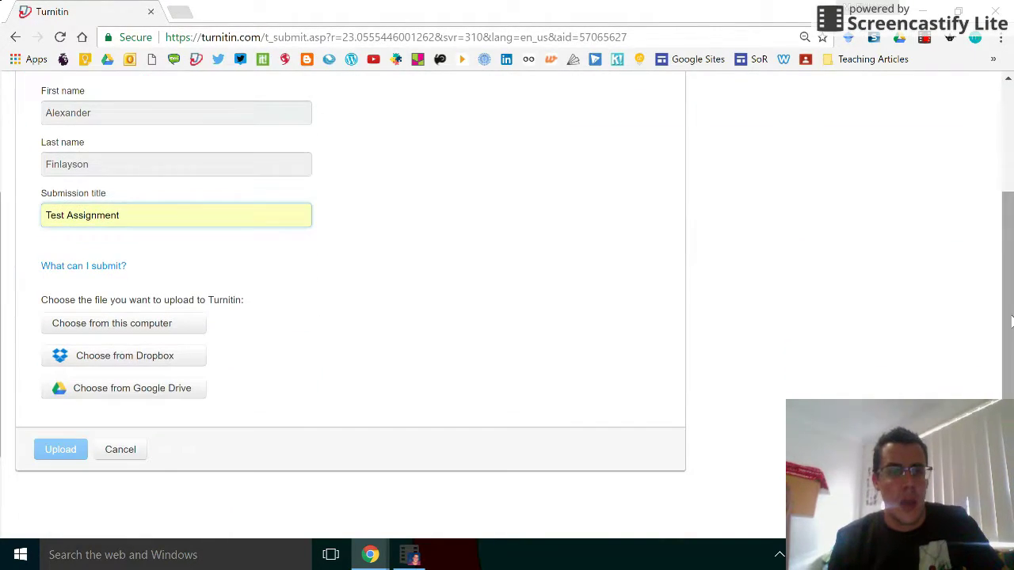
pyautogui.click(124, 323)
pyautogui.click(204, 194)
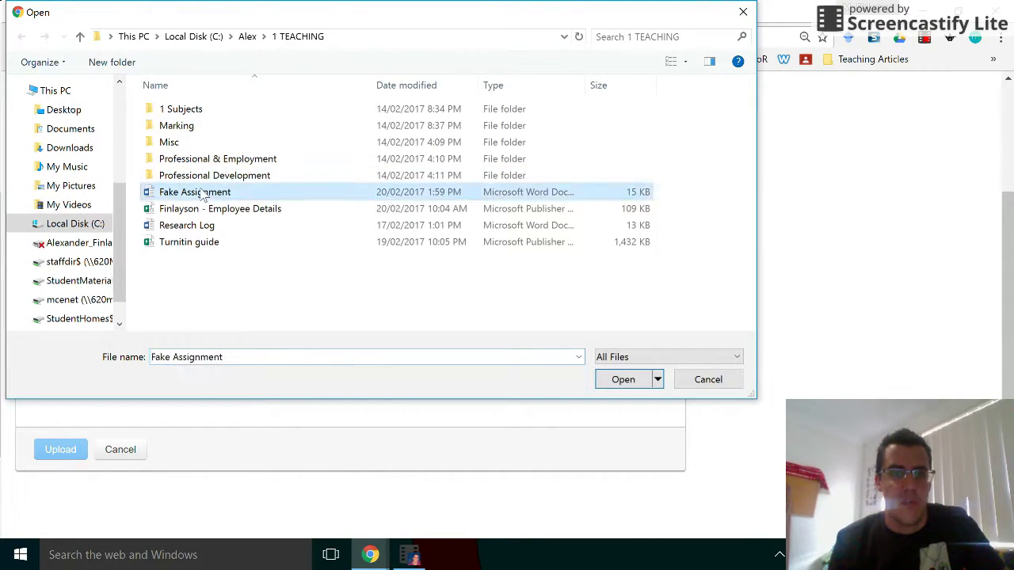
pyautogui.click(614, 381)
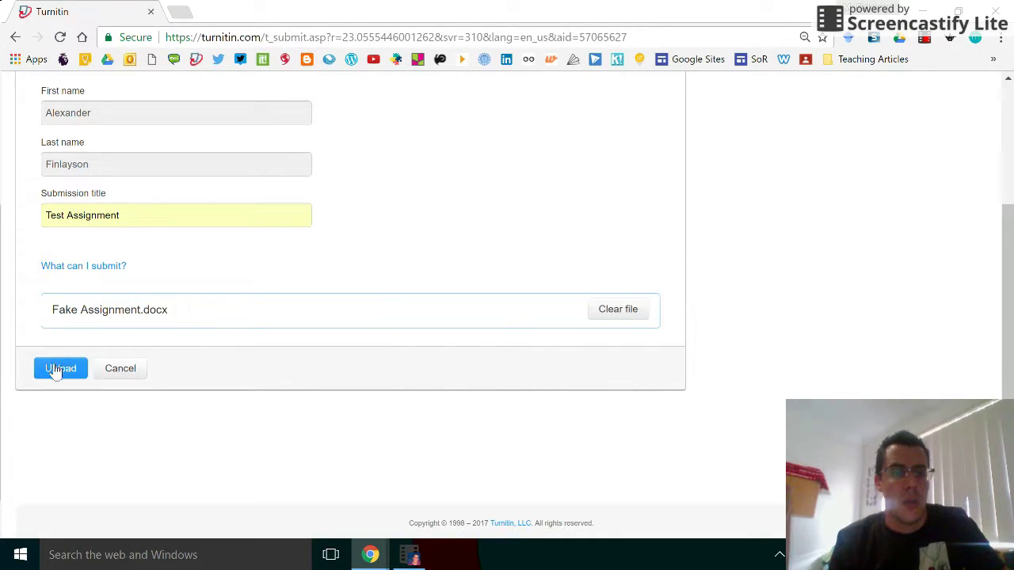
pyautogui.click(54, 369)
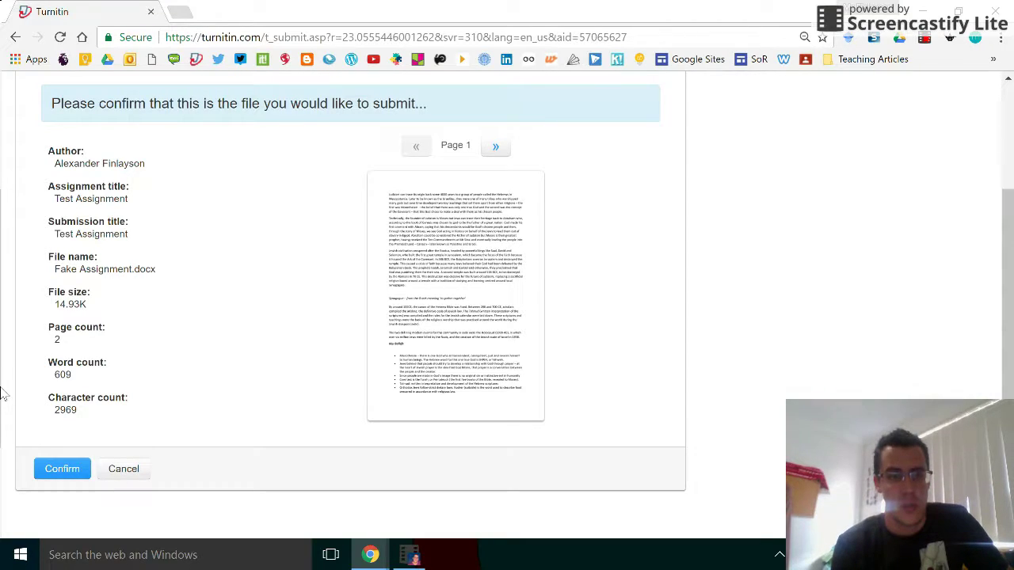
# Step: Confirm the Fake Assignment.docx submission and review its digital receipt
pyautogui.click(60, 470)
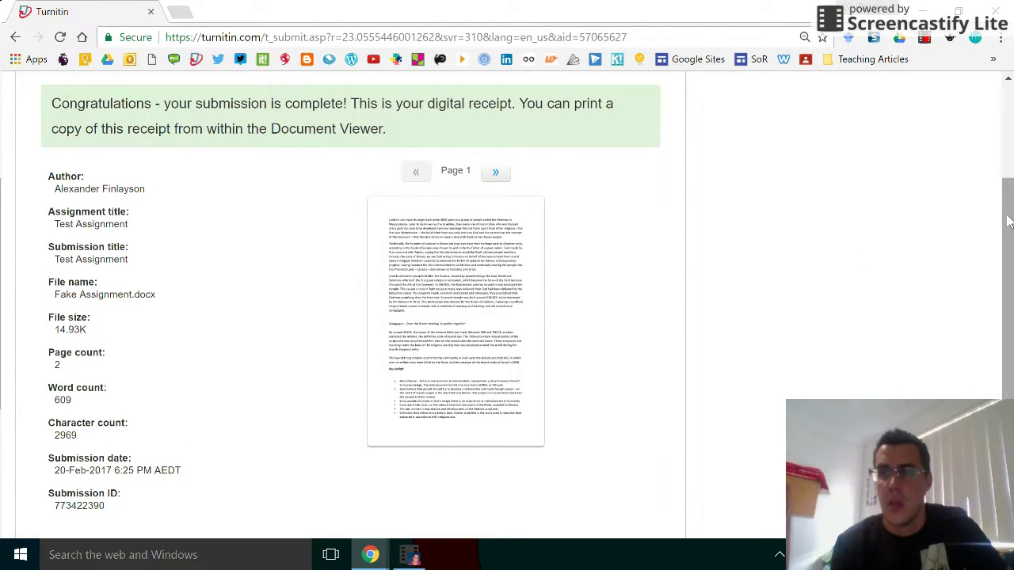
pyautogui.moveTo(1008, 221); pyautogui.dragTo(1009, 295)
pyautogui.scroll(5, 1010, 294)
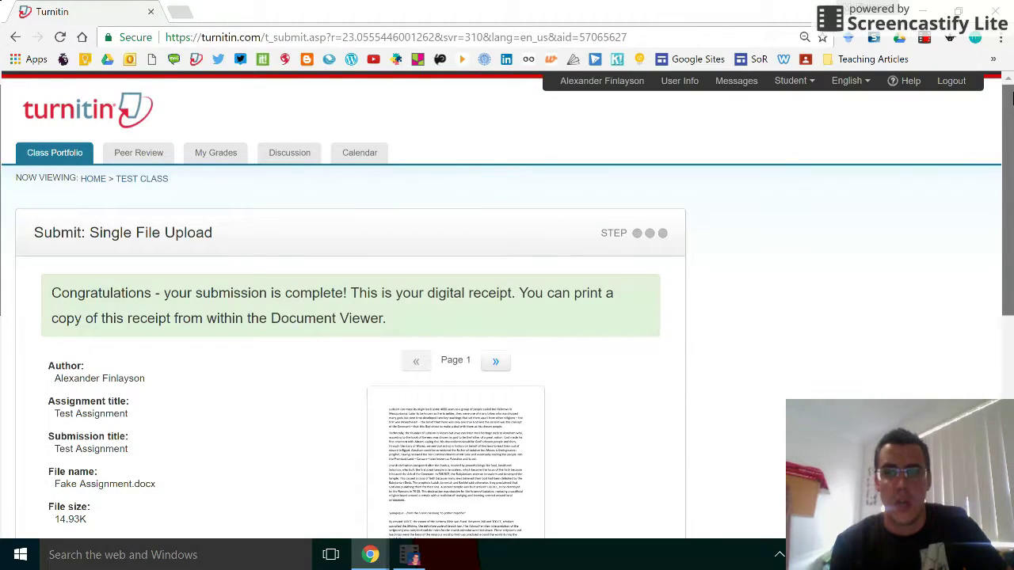
# Step: As instructor, open the Test Class Test Assignment inbox showing the paper's 100% similarity
pyautogui.moveTo(811, 86)
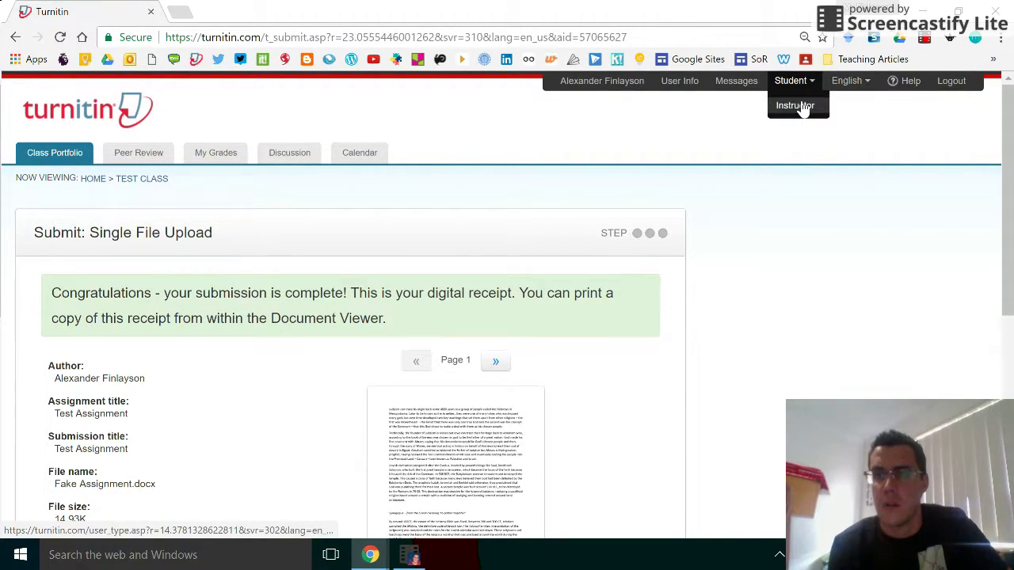
pyautogui.click(796, 103)
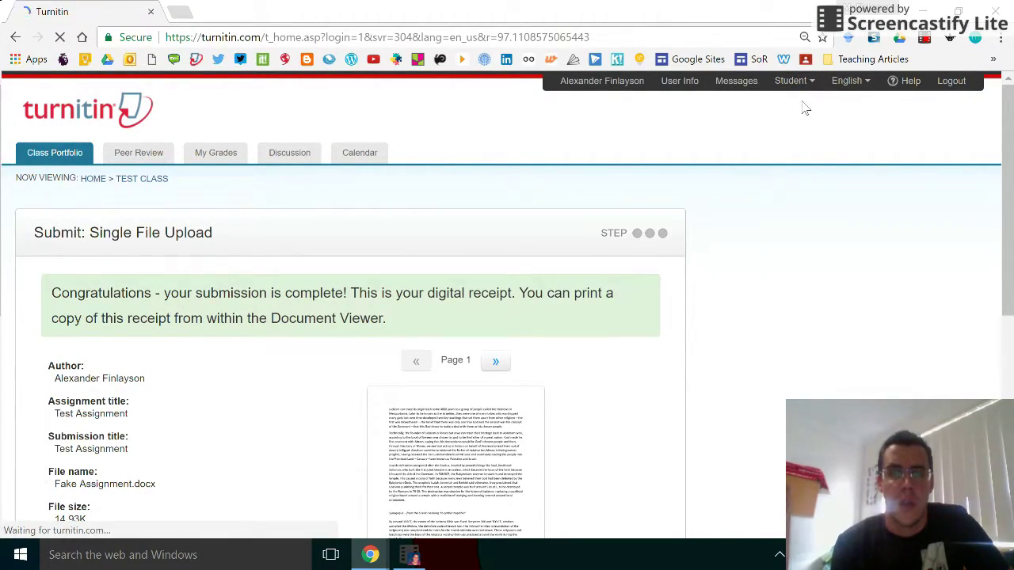
pyautogui.click(158, 410)
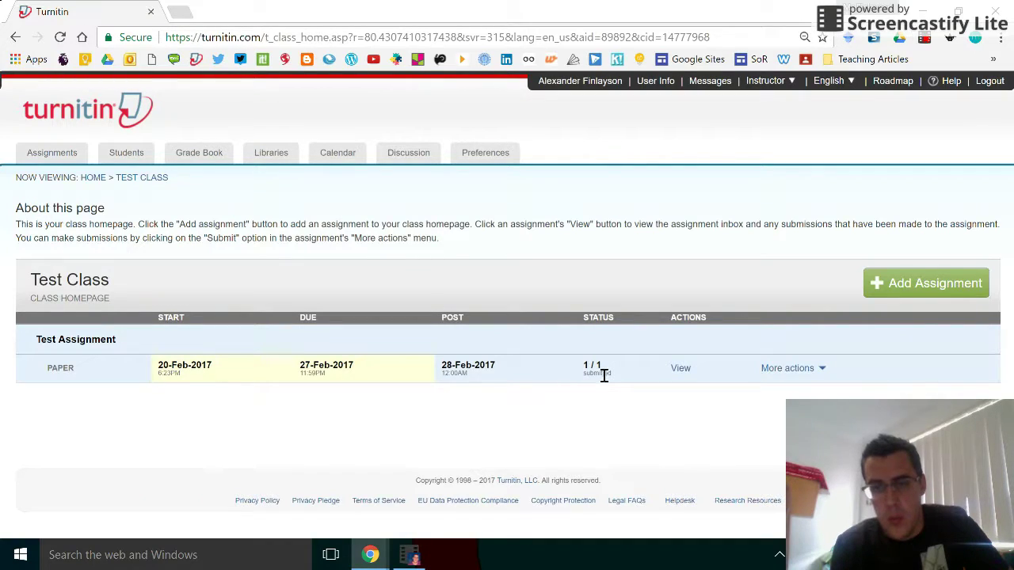
pyautogui.click(681, 370)
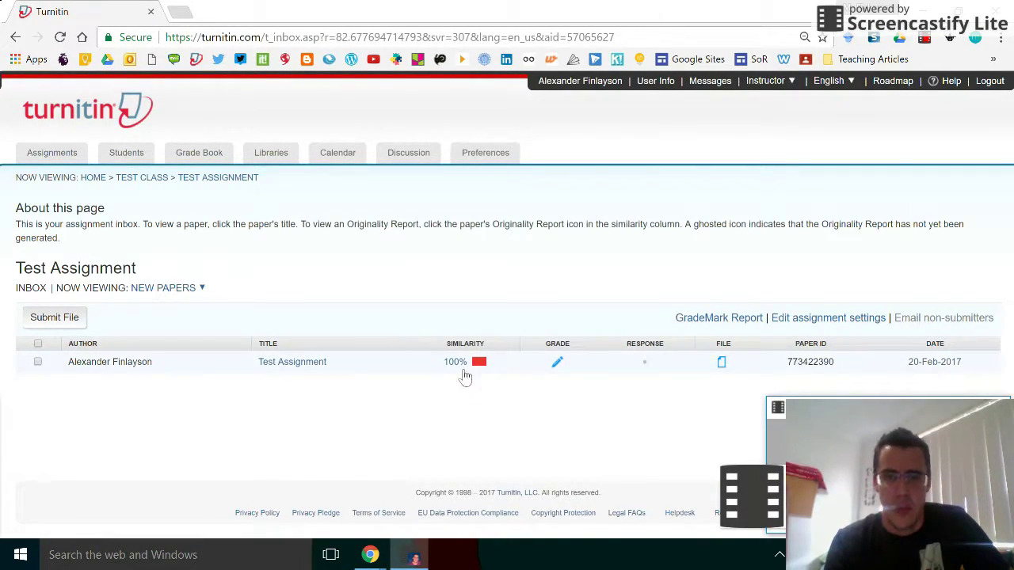
# Step: Open the paper's 100% similarity report full-screen and show the Match Overview of its single student-paper source
pyautogui.click(465, 369)
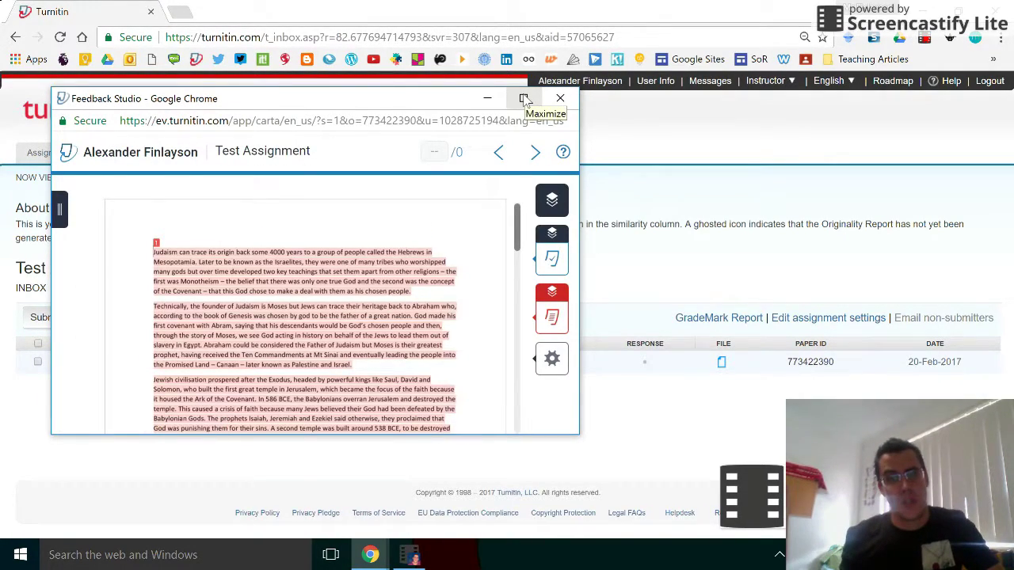
pyautogui.click(524, 98)
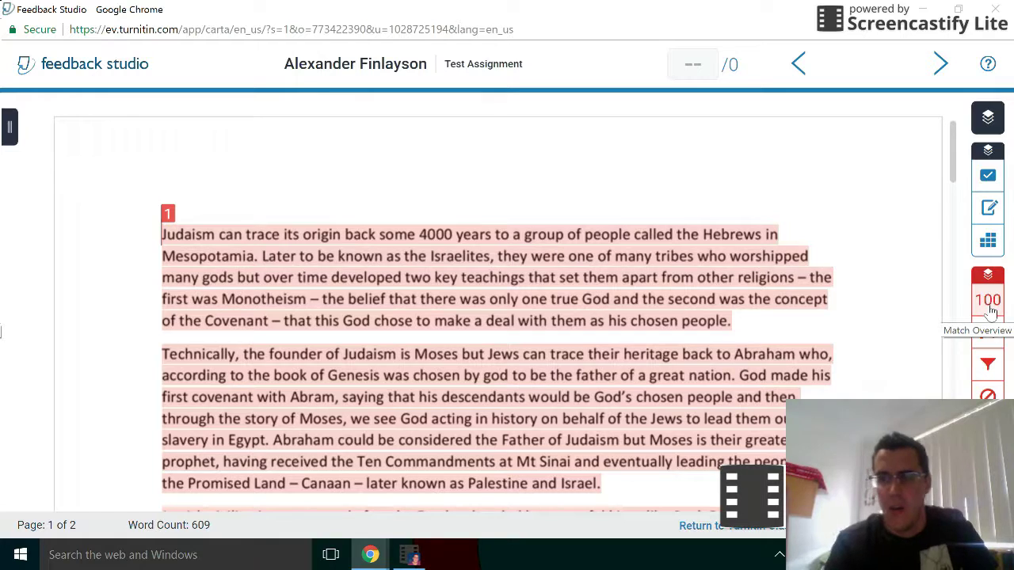
pyautogui.click(988, 301)
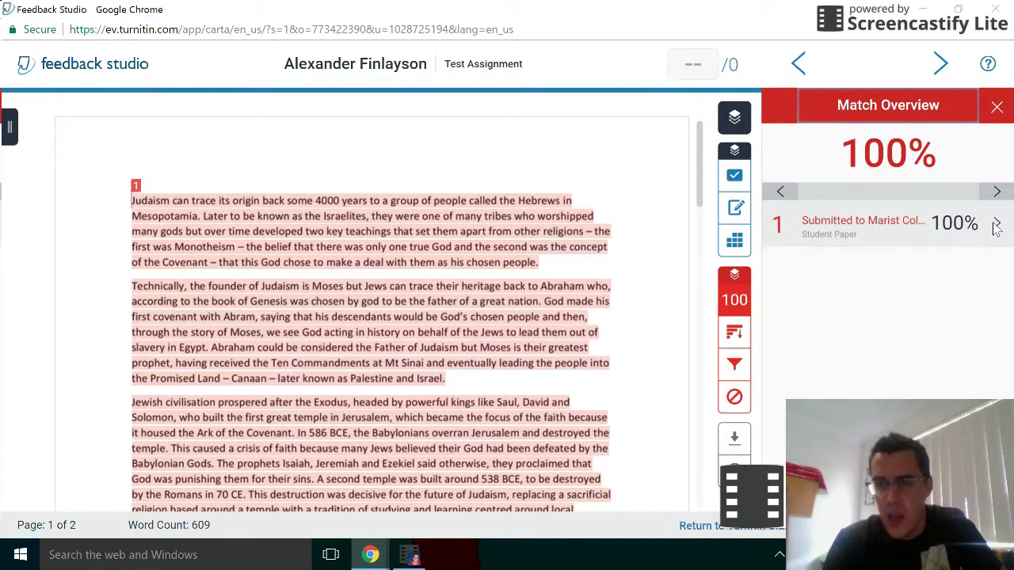
# Step: Review the Match Breakdown's Saint Leo 29% and 19% sub-sources, then close the side panel
pyautogui.click(997, 226)
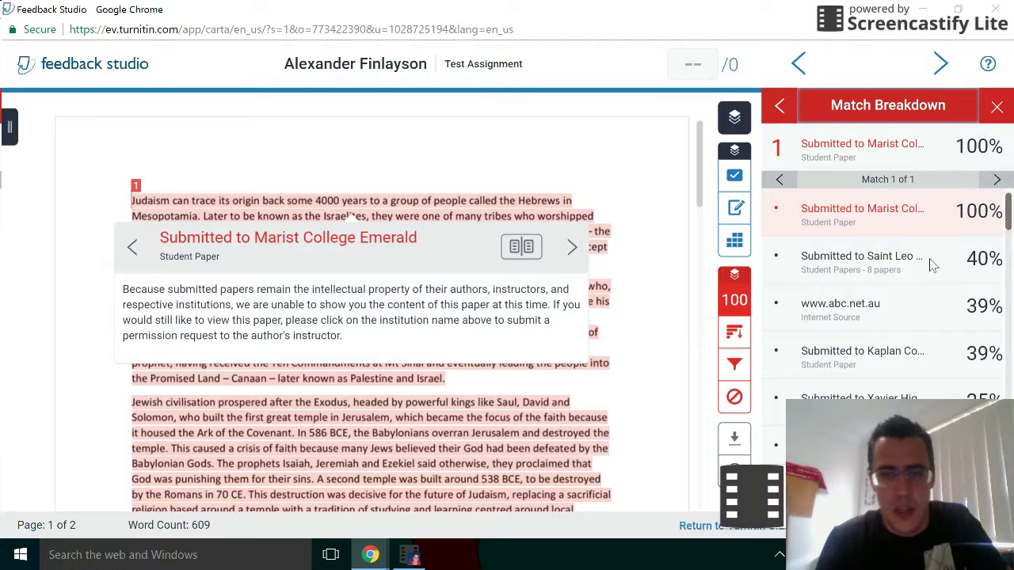
pyautogui.click(887, 274)
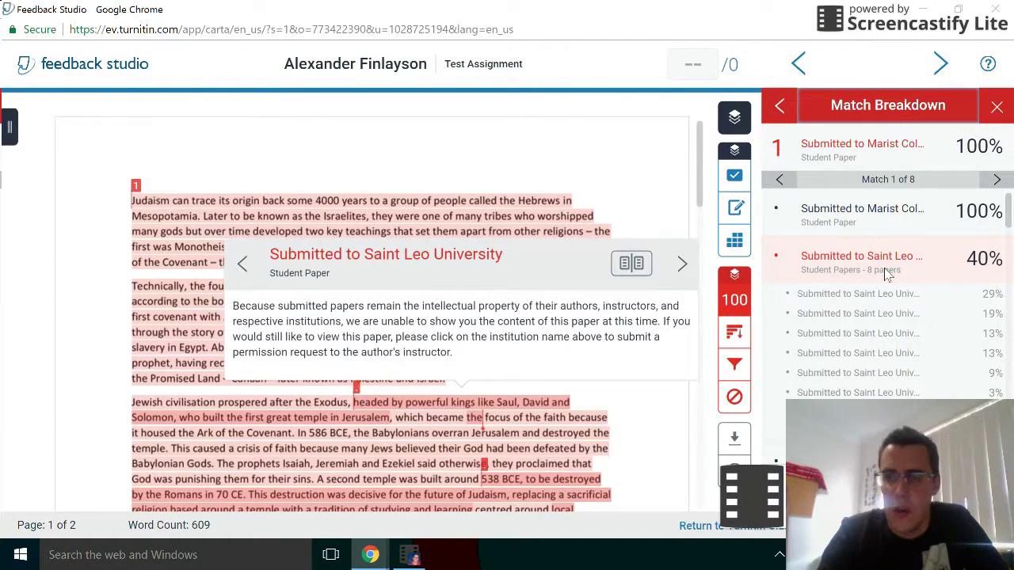
pyautogui.click(876, 300)
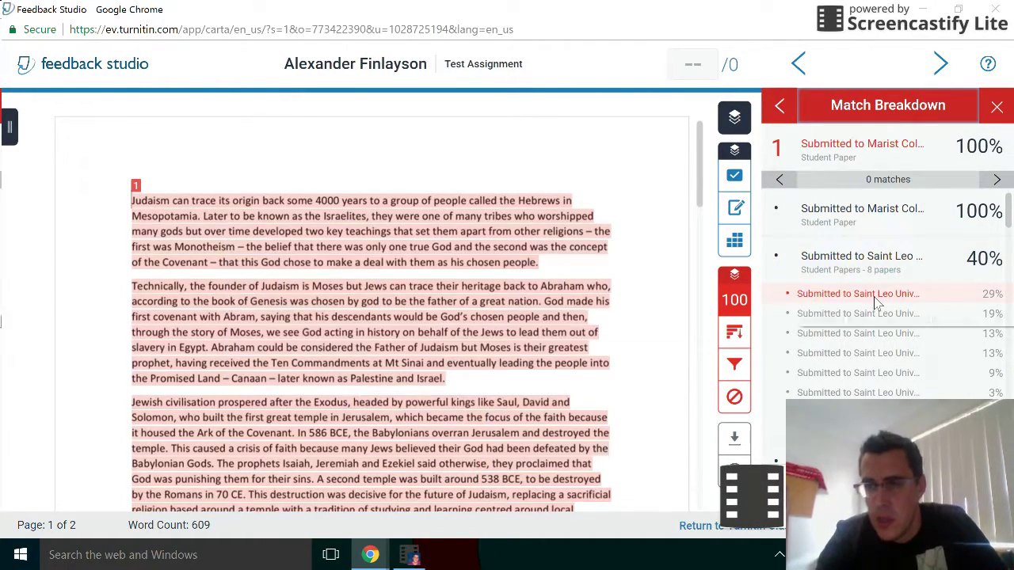
pyautogui.click(871, 314)
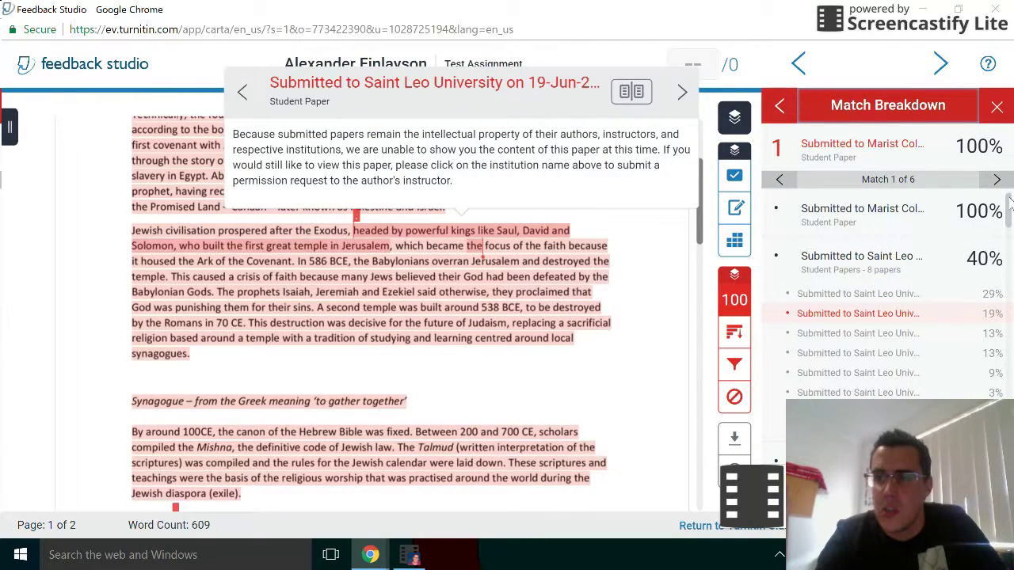
pyautogui.moveTo(1008, 204); pyautogui.dragTo(1008, 415)
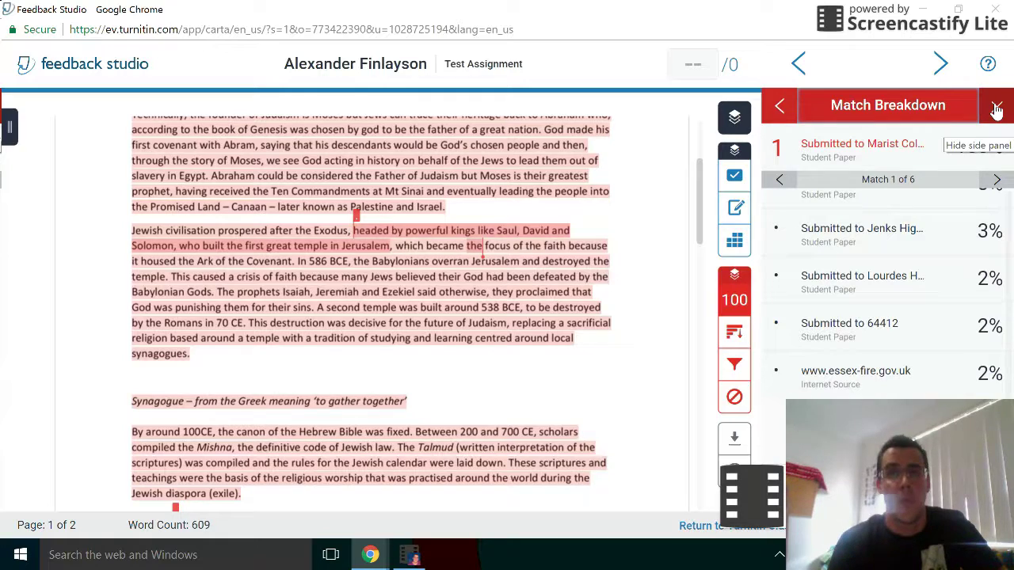
pyautogui.click(996, 110)
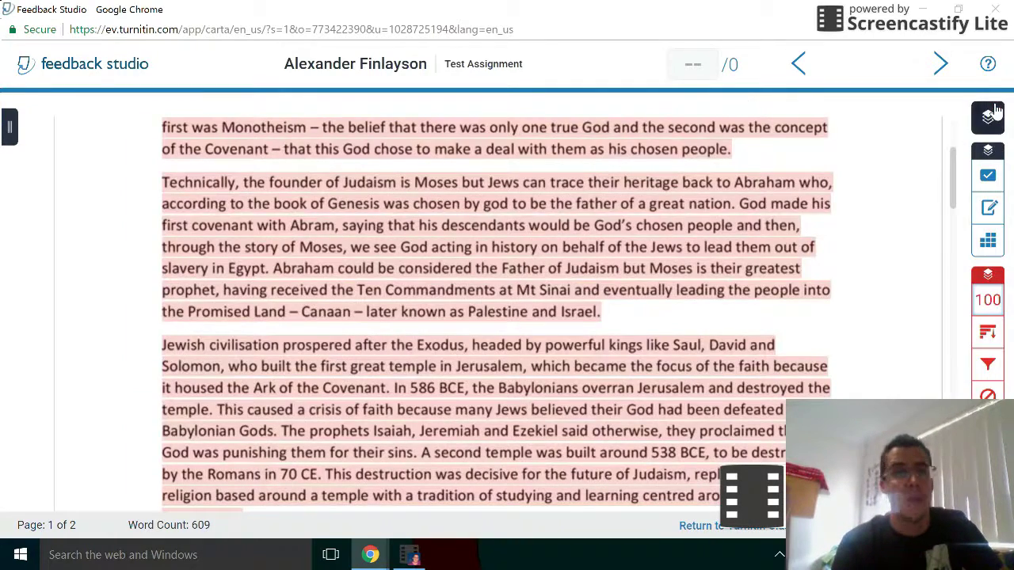